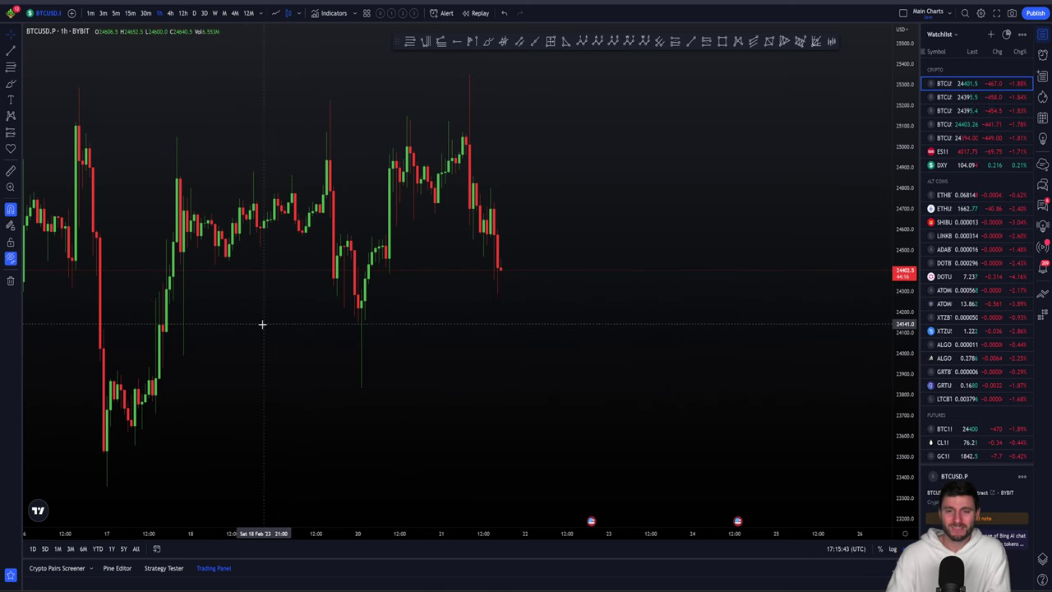
{"action": "left_click", "coordinate": [488, 41]}
{"action": "mouse_move", "coordinate": [222, 253]}
{"action": "left_mouse_down"}
{"action": "mouse_move", "coordinate": [267, 214]}
{"action": "mouse_move", "coordinate": [220, 206]}
{"action": "mouse_move", "coordinate": [205, 250]}
{"action": "mouse_move", "coordinate": [287, 261]}
{"action": "mouse_move", "coordinate": [260, 222]}
{"action": "left_mouse_up"}
{"action": "key", "text": "Delete"}
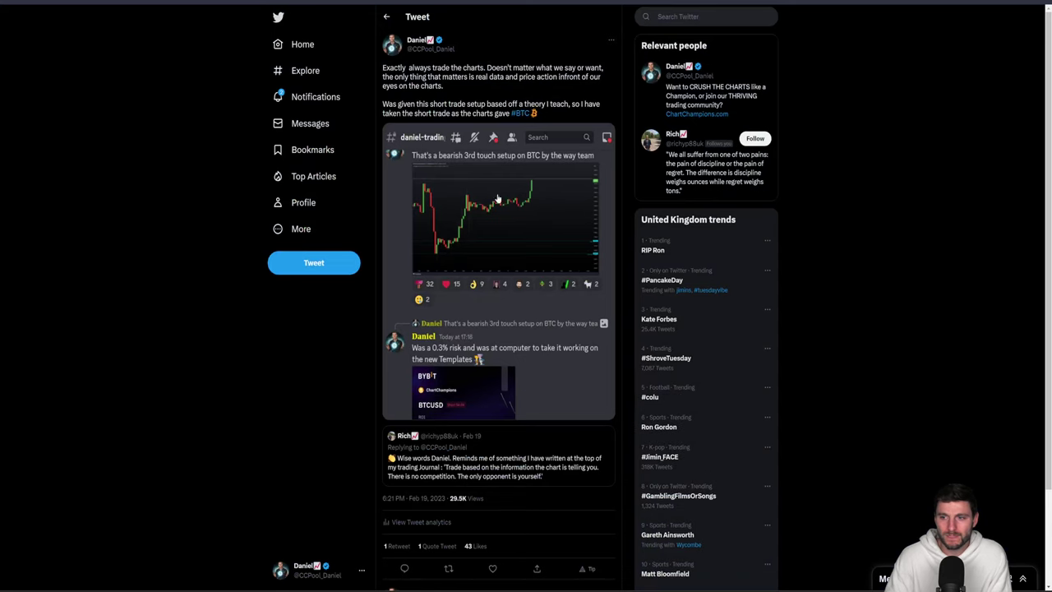
Step: Open the bearish third-touch chart image in the tweet, and circle the 19 February high at the chart's white resistance line with the Brush
{"action": "left_click", "coordinate": [497, 248]}
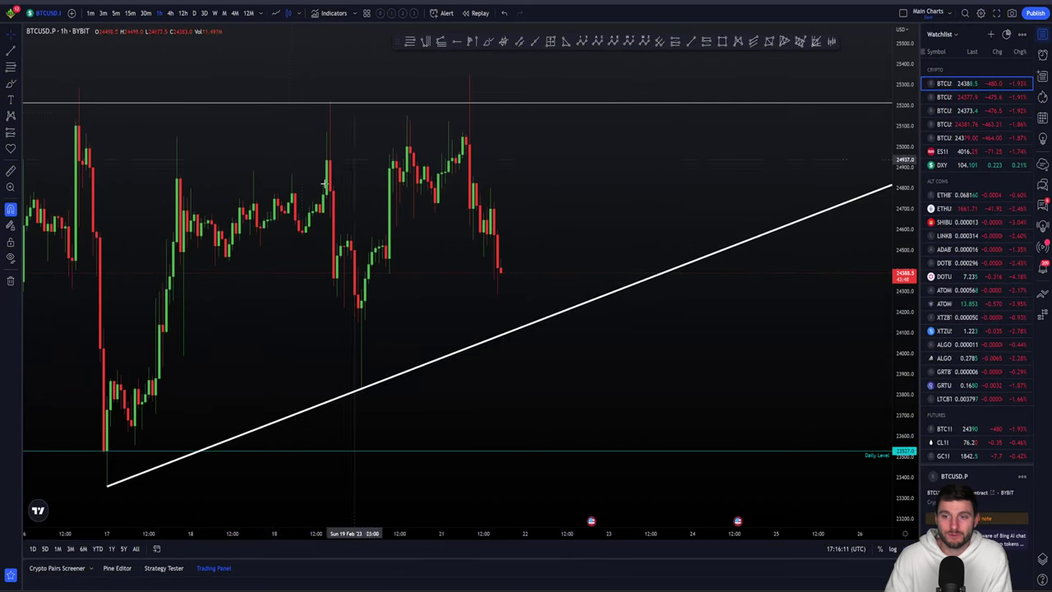
{"action": "left_click", "coordinate": [488, 41]}
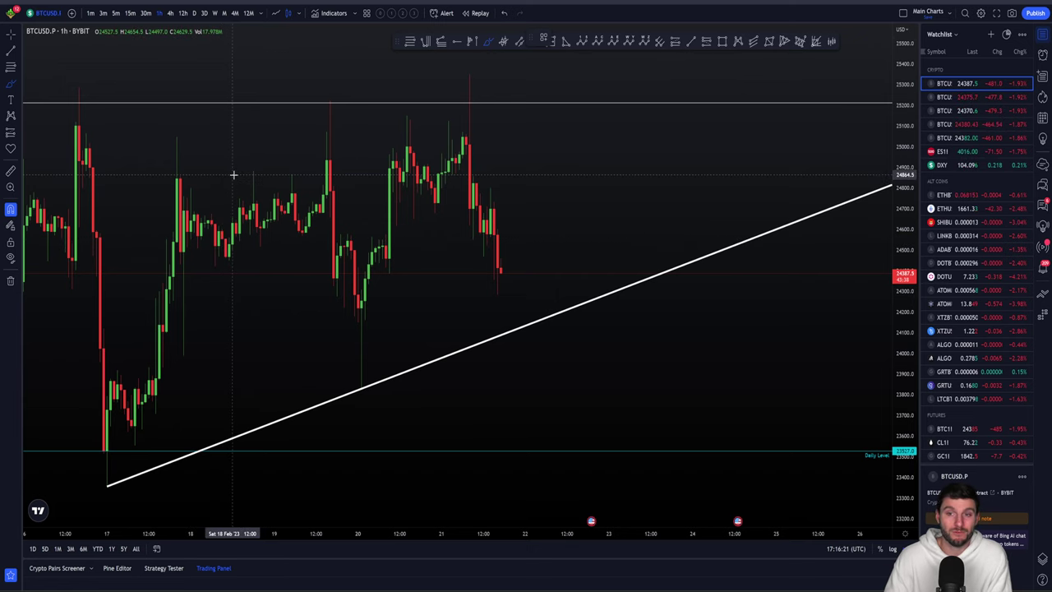
{"action": "left_click", "coordinate": [321, 106]}
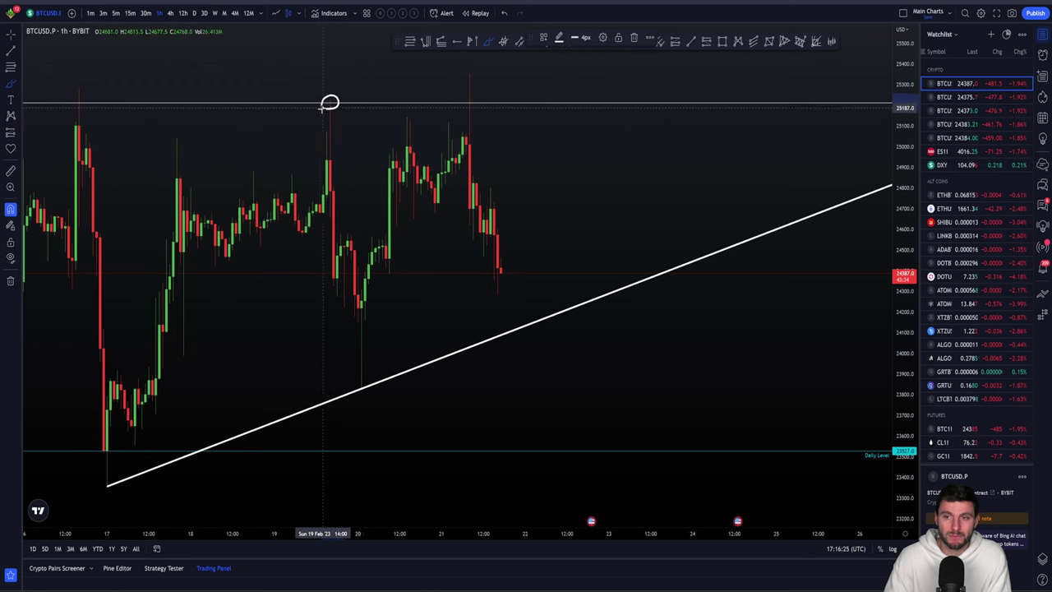
Step: View the short-trade chart in the "Accuracy is my middle name" tweet and advance to its follow-up chart
{"action": "left_click", "coordinate": [249, 219]}
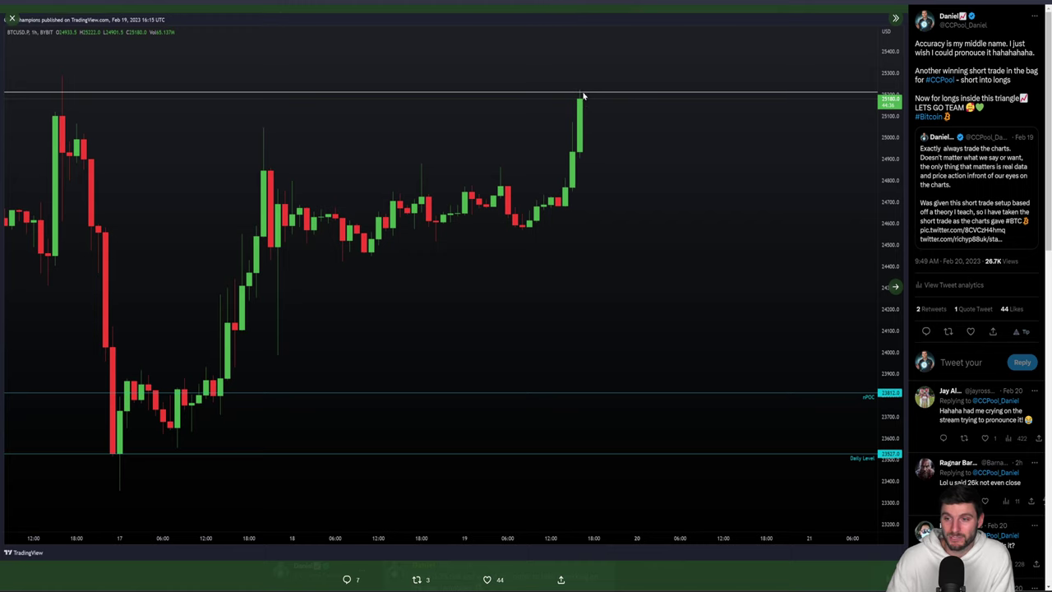
{"action": "key", "text": "Right"}
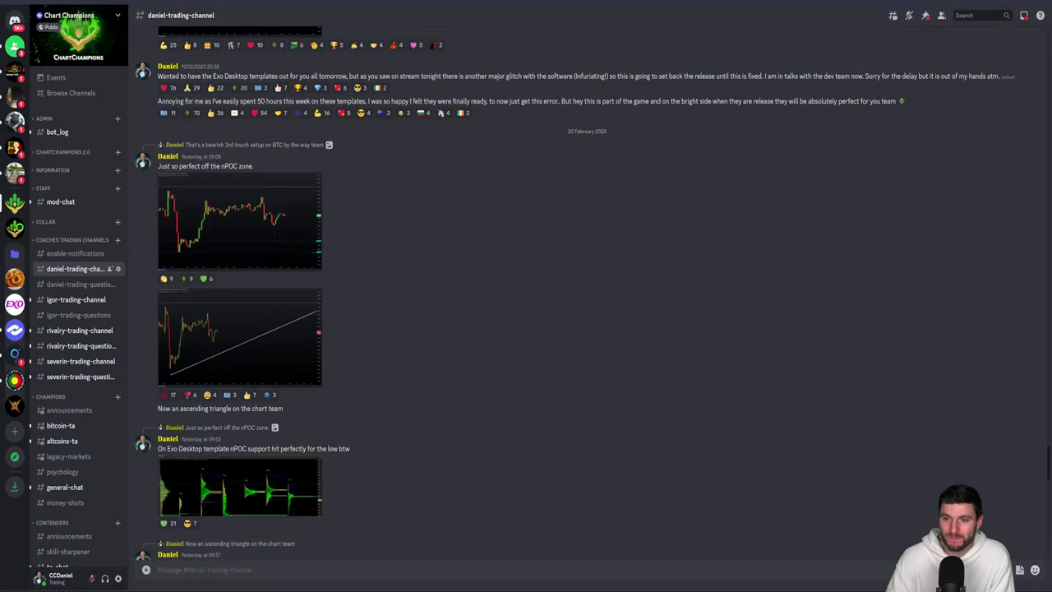
Step: Switch to Discord and compare the Exo Desktop template's nPOC support image with the BTC chart posted for the nPOC zone
{"action": "left_click", "coordinate": [255, 487]}
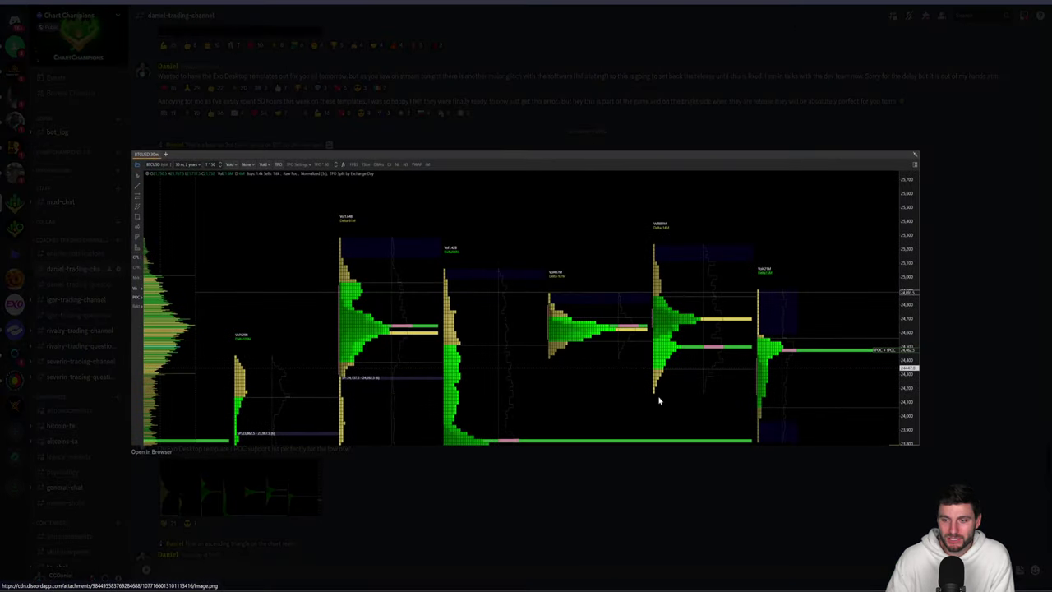
{"action": "left_click", "coordinate": [718, 497]}
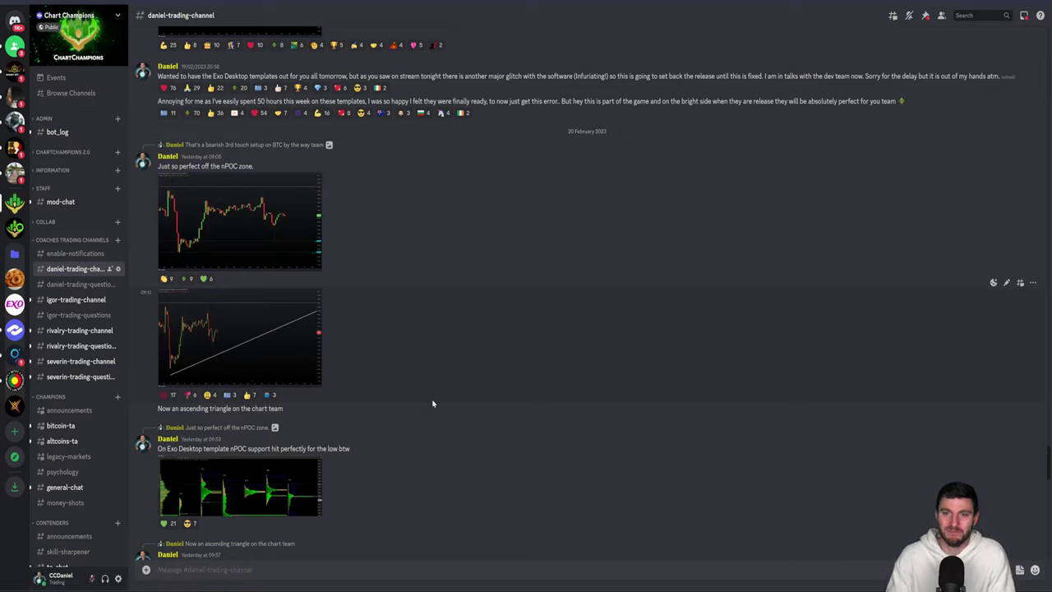
{"action": "left_click", "coordinate": [228, 496]}
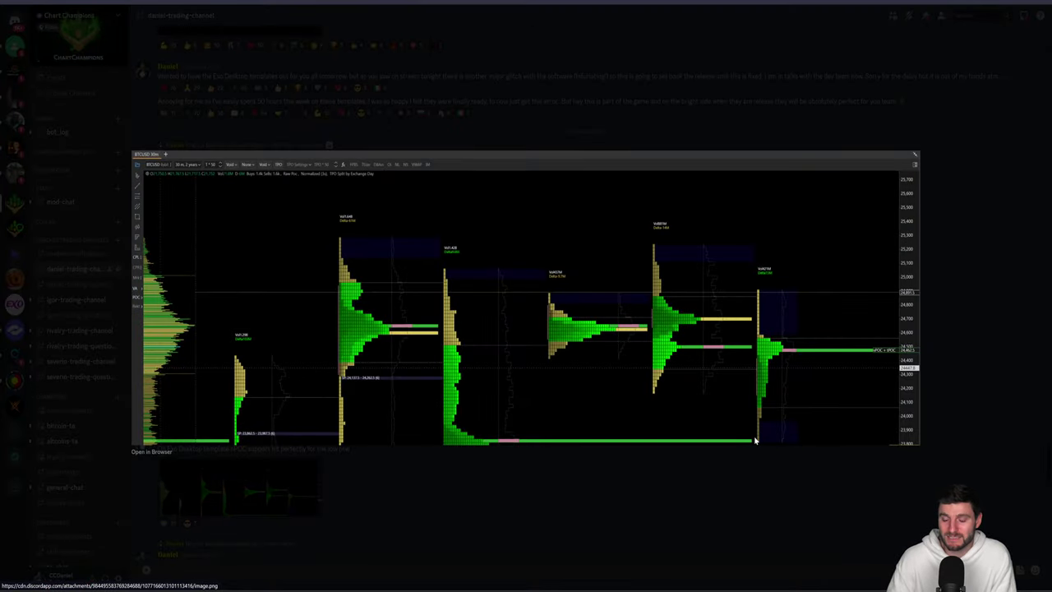
{"action": "left_click", "coordinate": [730, 495]}
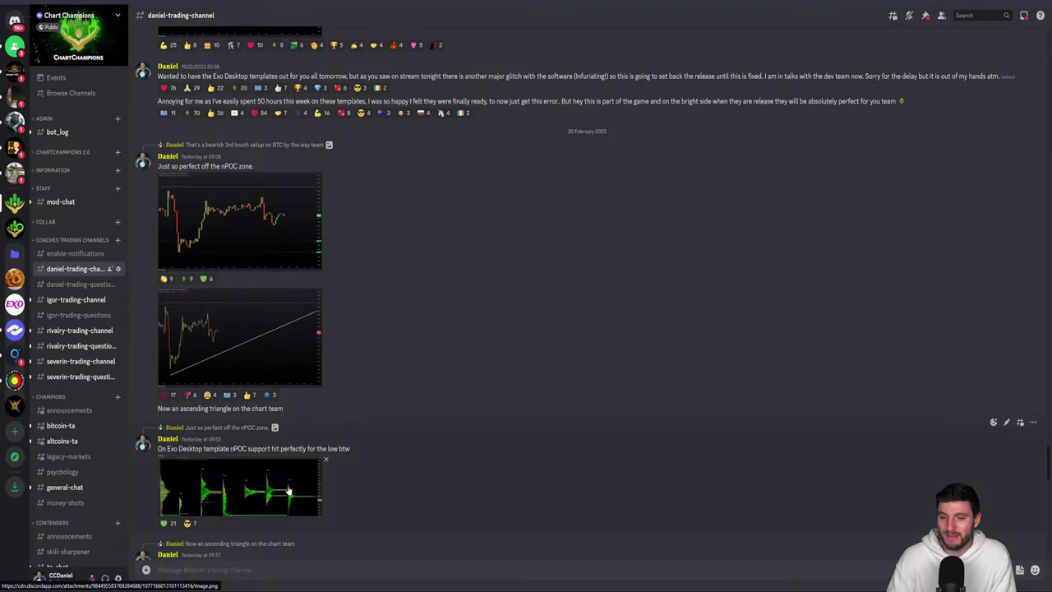
{"action": "left_click", "coordinate": [272, 247]}
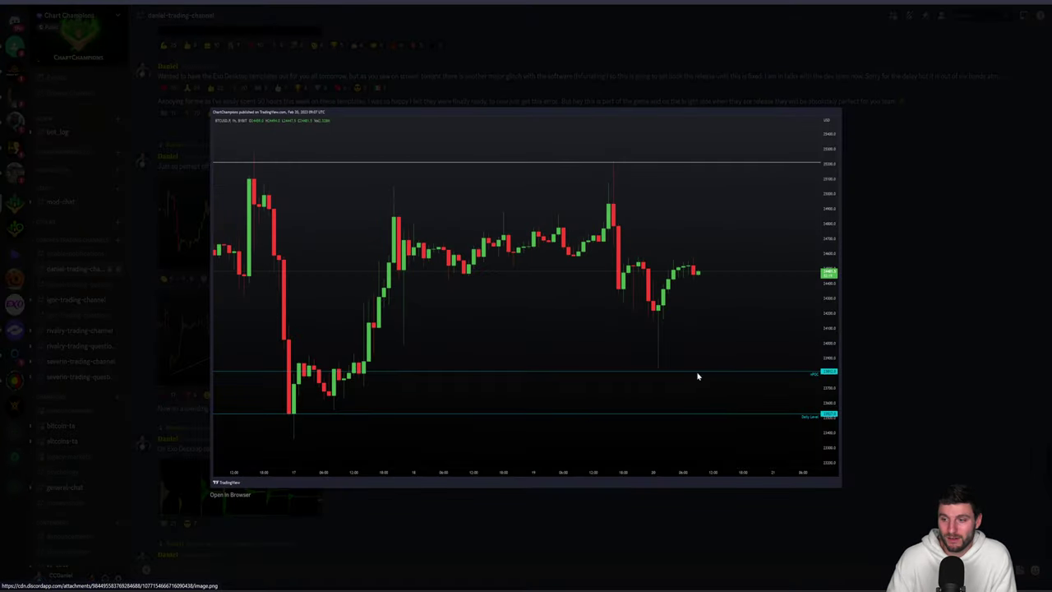
{"action": "left_click", "coordinate": [890, 359]}
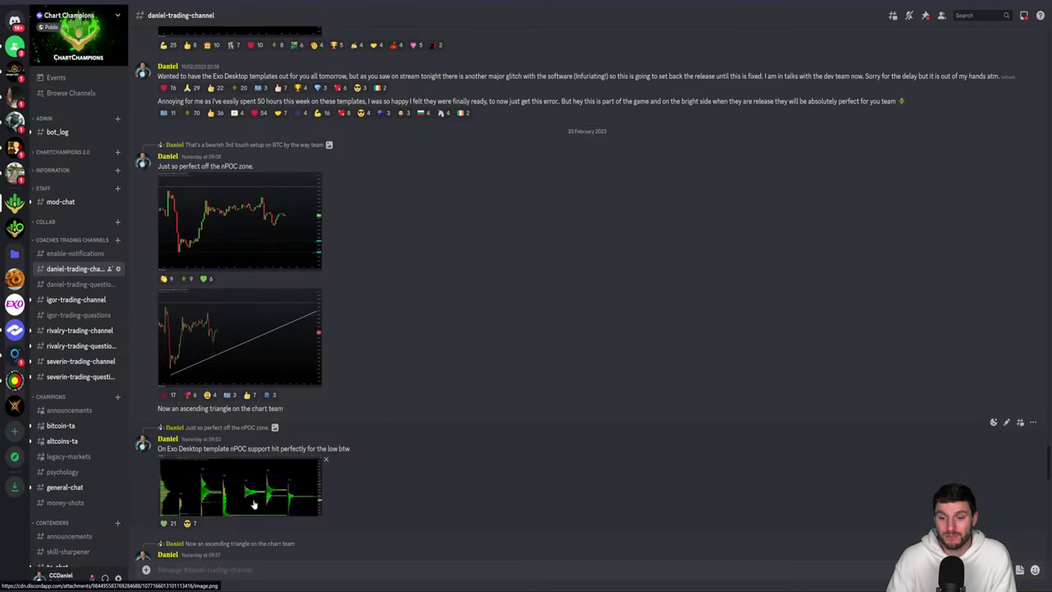
{"action": "left_click", "coordinate": [251, 503]}
{"action": "left_click", "coordinate": [682, 499]}
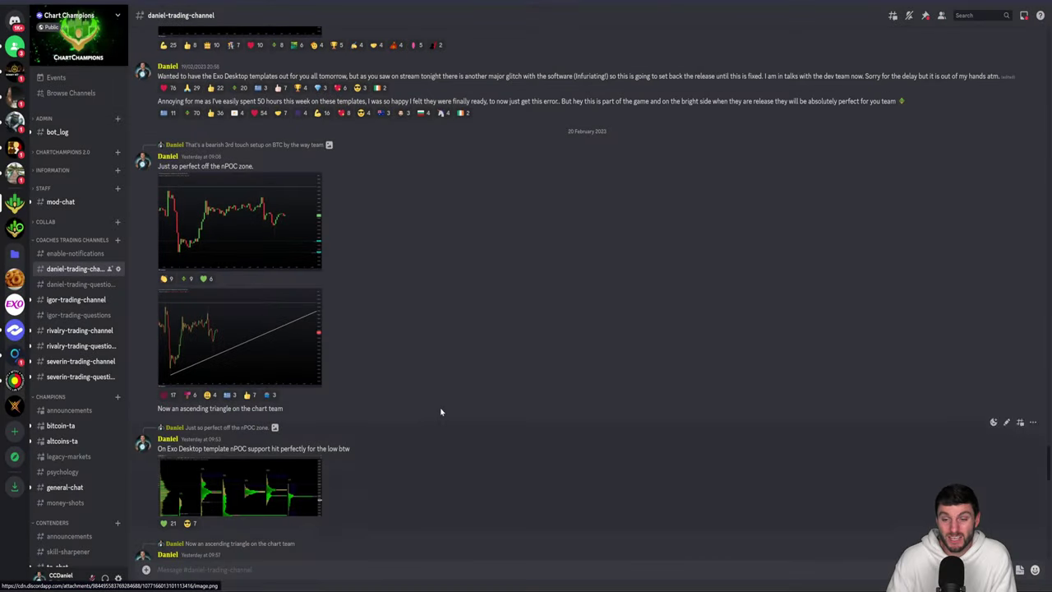
Step: Enlarge the ascending triangle chart from the 20 February posts, examine it and close it
{"action": "left_click", "coordinate": [251, 349]}
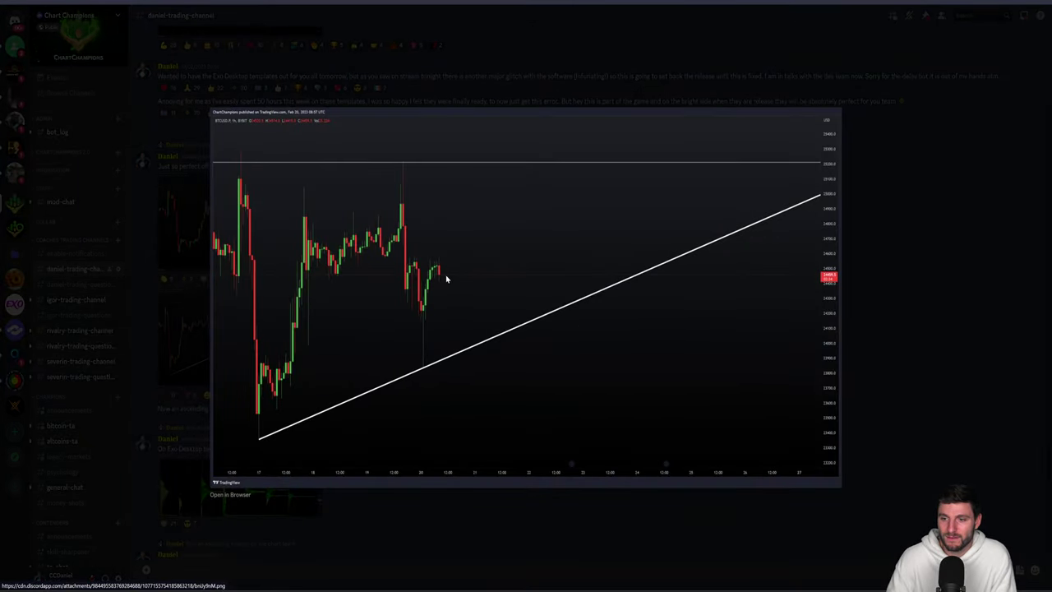
{"action": "left_click", "coordinate": [446, 97]}
{"action": "left_click", "coordinate": [288, 244]}
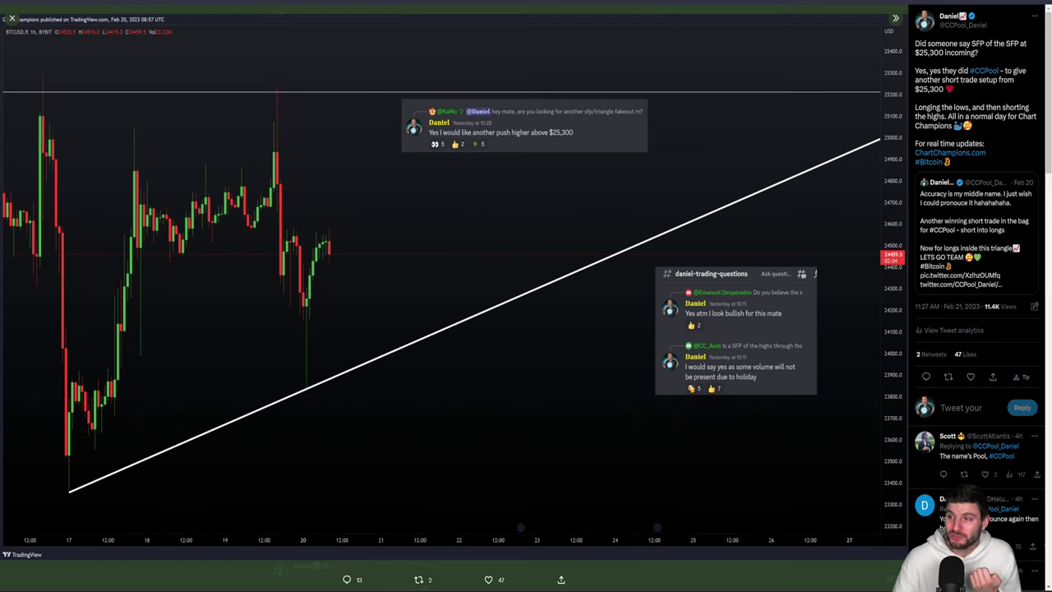
Step: Read the tweet about the SFP of the SFP at $25,300 and its replies, and enlarge the matching price alert image in Discord
{"action": "left_click_drag", "start_coordinate": [915, 88], "coordinate": [943, 89]}
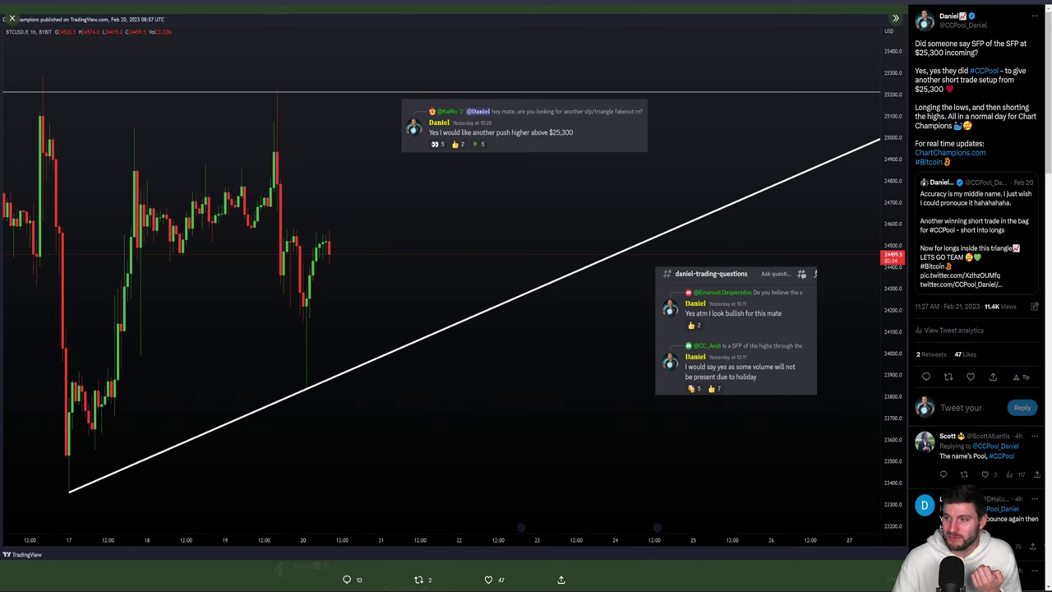
{"action": "scroll", "coordinate": [970, 140], "scroll_direction": "down", "scroll_amount": 1}
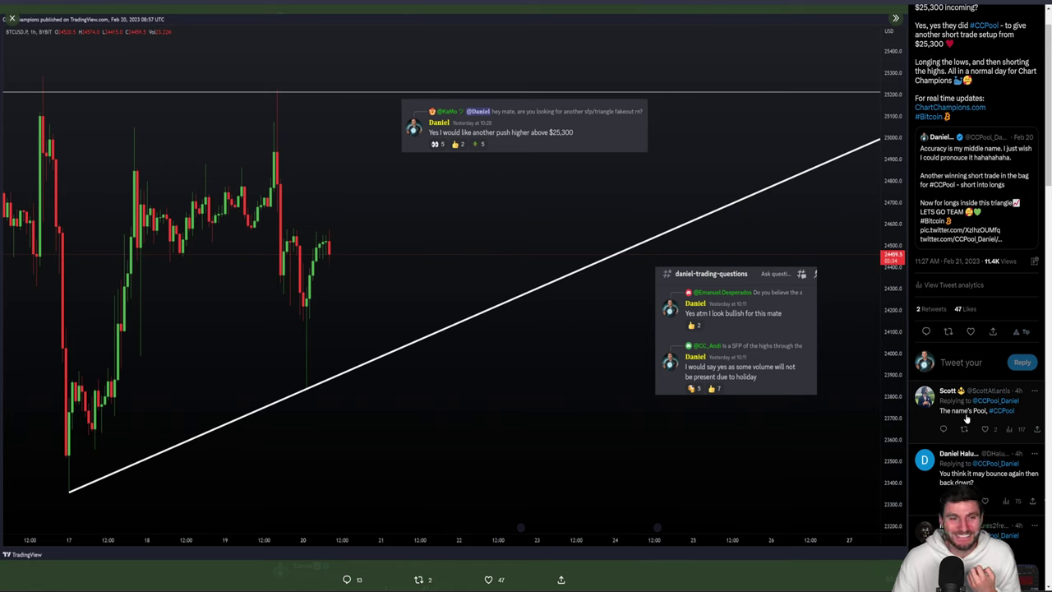
{"action": "scroll", "coordinate": [966, 419], "scroll_direction": "up", "scroll_amount": 1}
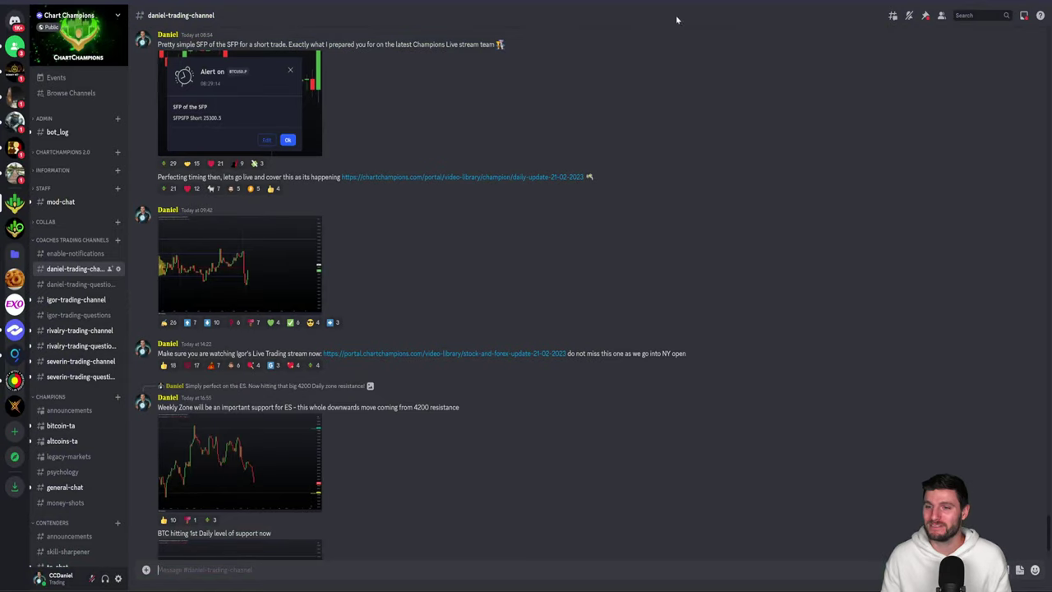
{"action": "left_click", "coordinate": [268, 127]}
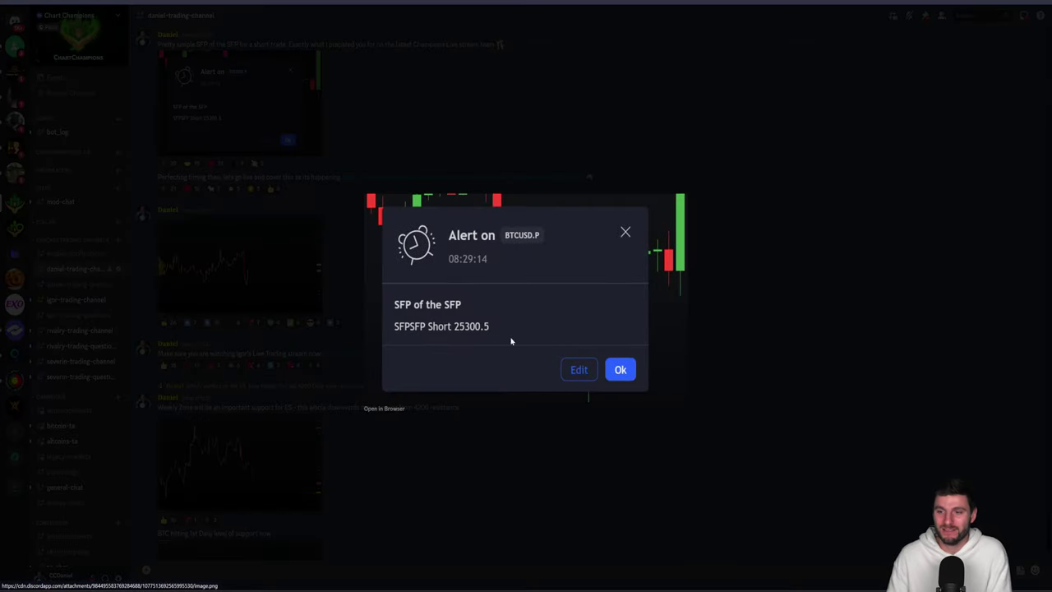
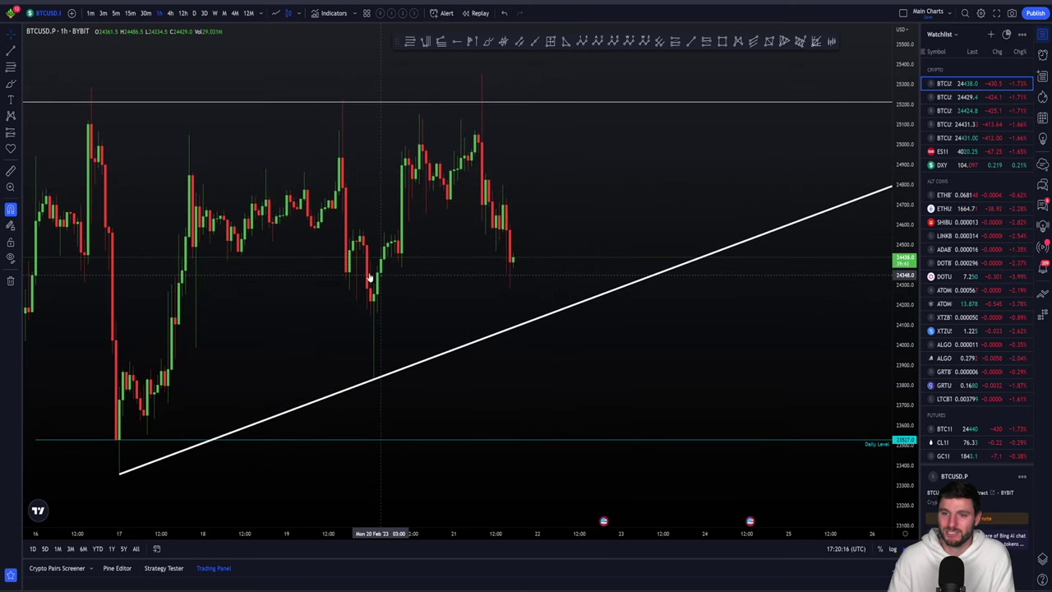
Step: Circle the 19 February wick at the white resistance line with the Brush and delete the circle
{"action": "left_click", "coordinate": [488, 41]}
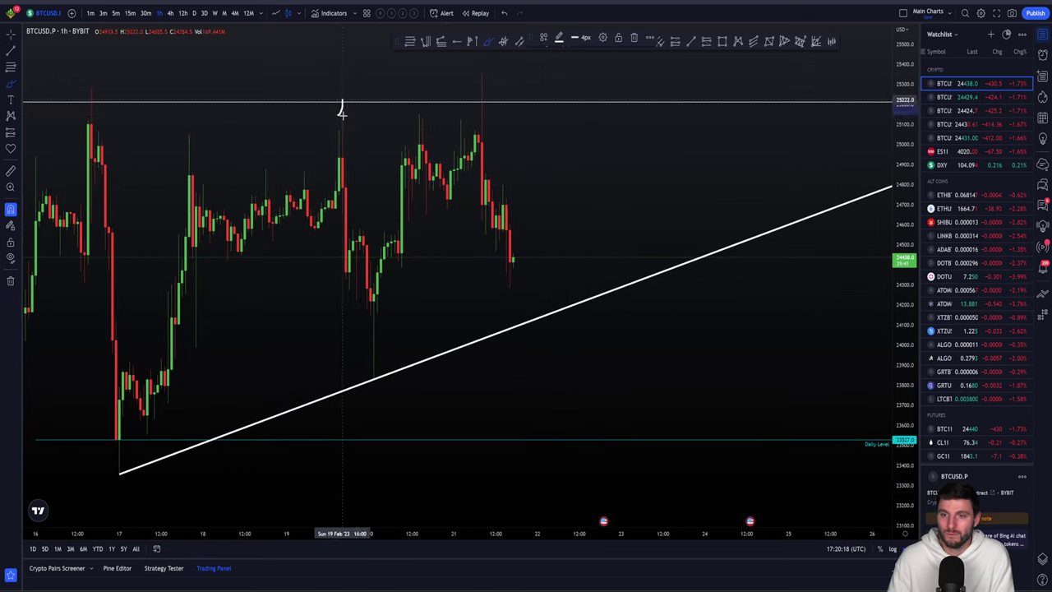
{"action": "left_click_drag", "start_coordinate": [329, 107], "coordinate": [353, 106]}
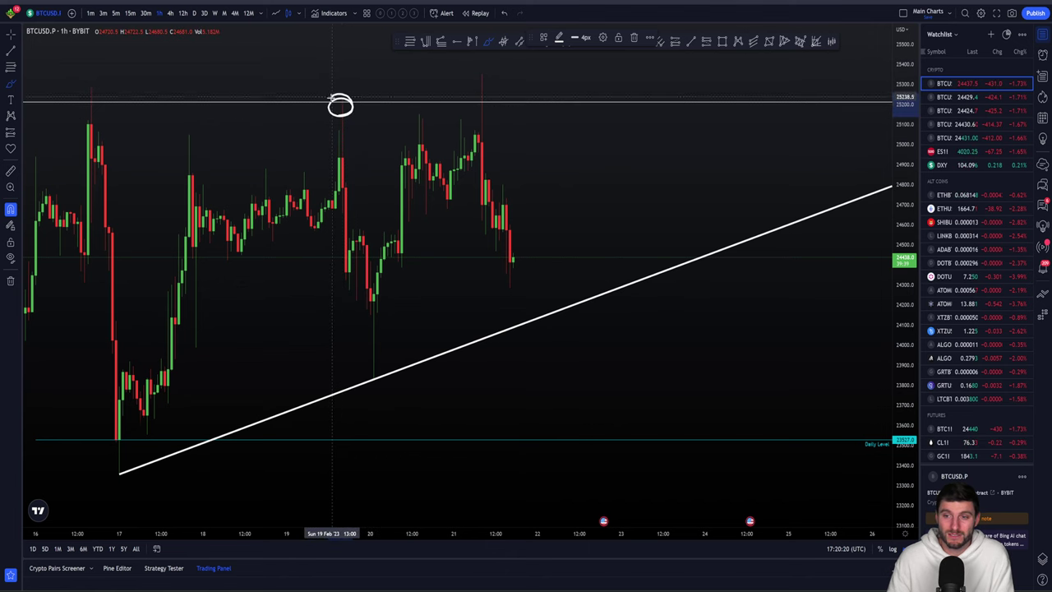
{"action": "key", "text": "Delete"}
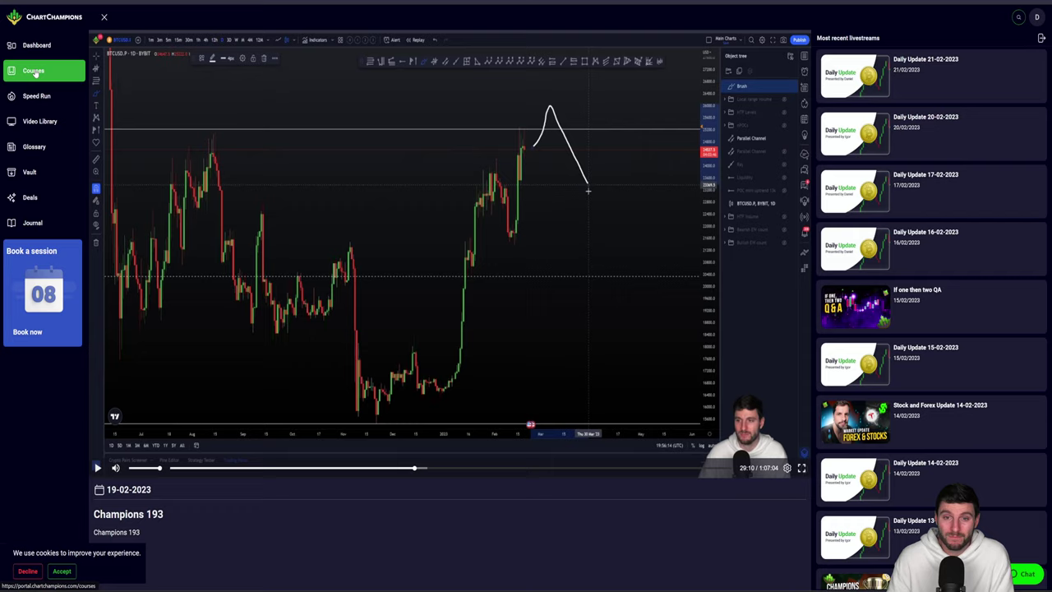
Step: On the ChartChampions portal, open the Advanced Strategies course from the Master level courses and select its 3rd Touch lesson
{"action": "left_click", "coordinate": [34, 72]}
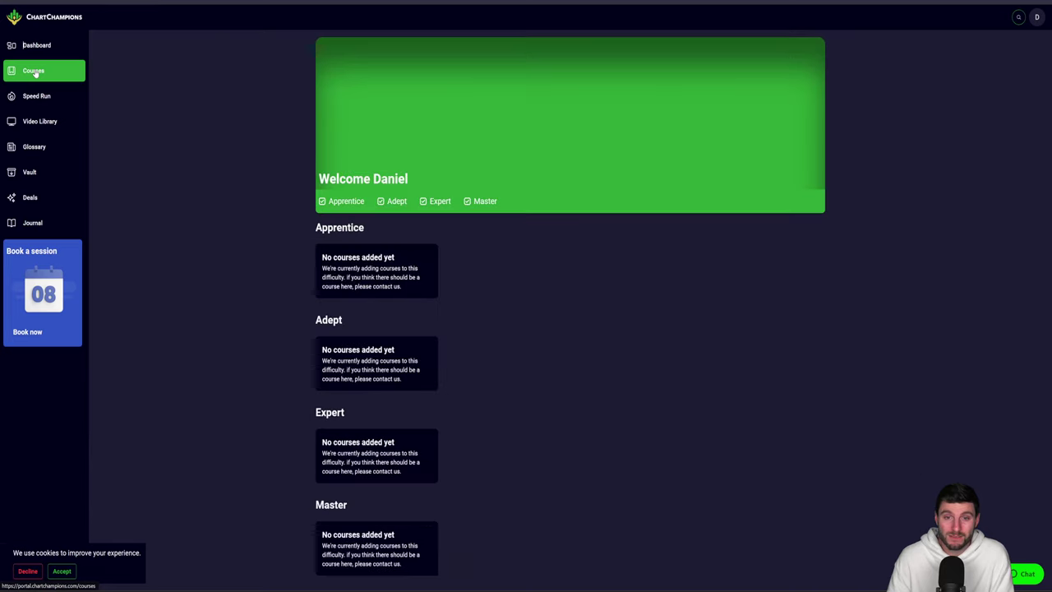
{"action": "scroll", "coordinate": [335, 478], "scroll_direction": "down", "scroll_amount": 6}
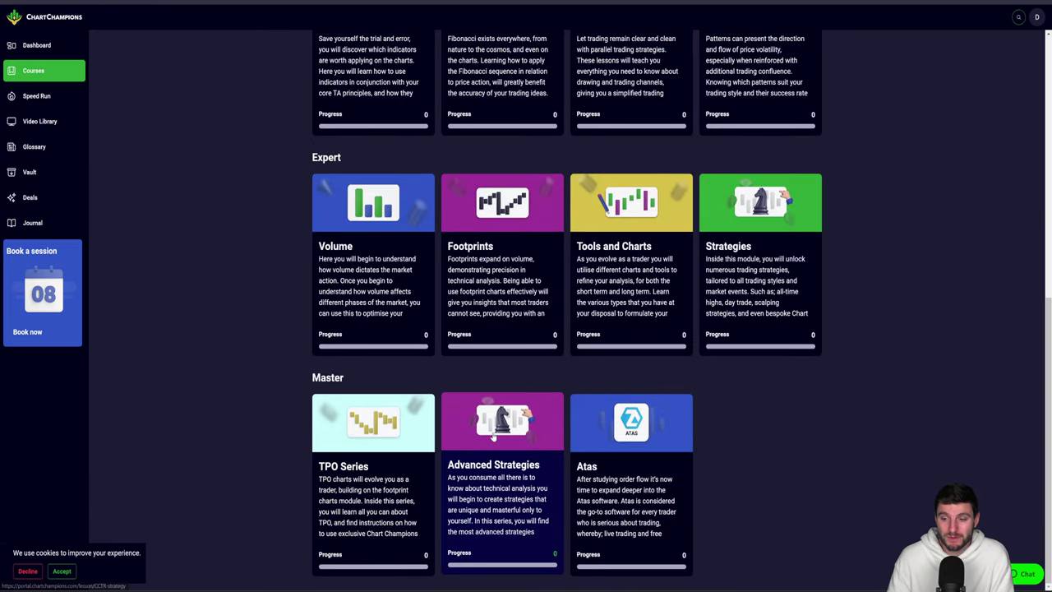
{"action": "left_click", "coordinate": [501, 493]}
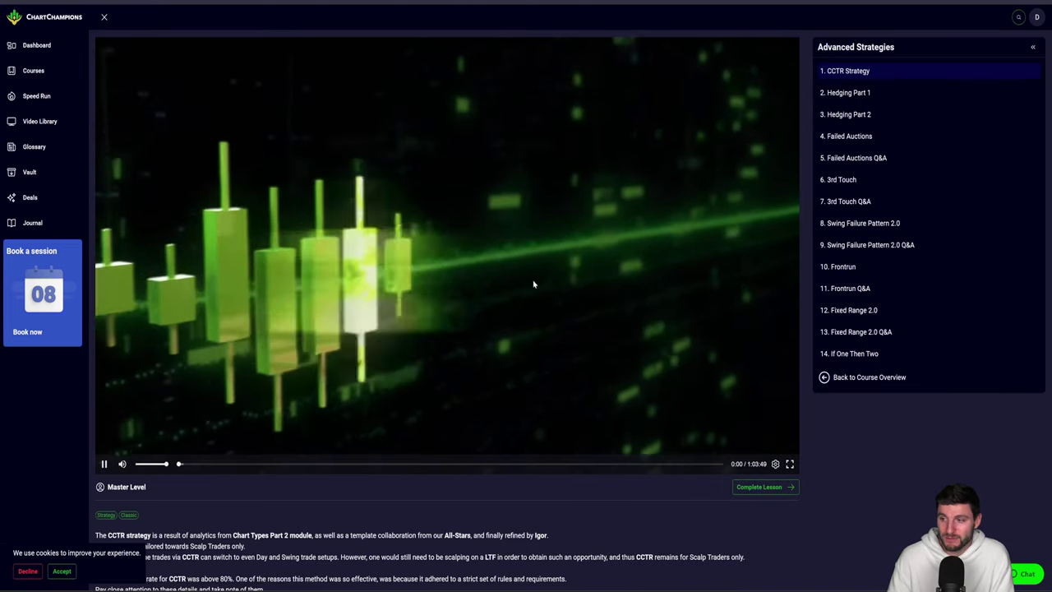
{"action": "left_click", "coordinate": [770, 387]}
{"action": "left_click", "coordinate": [848, 188]}
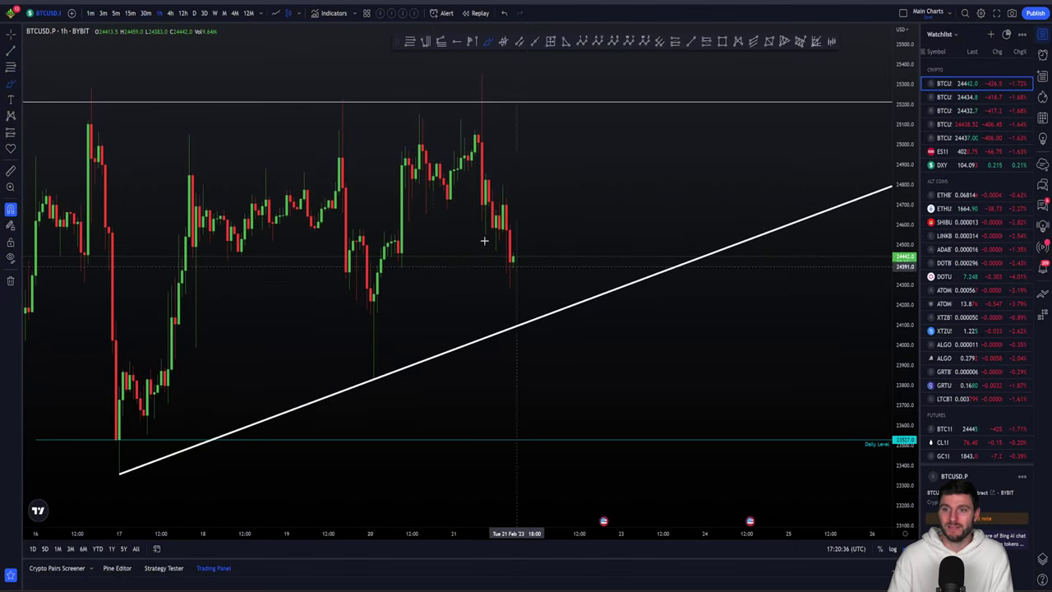
Step: Mark the 19 February third touch of resistance on the BTCUSD.P chart with a brush circle and remove the mark
{"action": "mouse_move", "coordinate": [330, 114]}
{"action": "left_mouse_down"}
{"action": "mouse_move", "coordinate": [343, 93]}
{"action": "mouse_move", "coordinate": [329, 106]}
{"action": "left_mouse_up"}
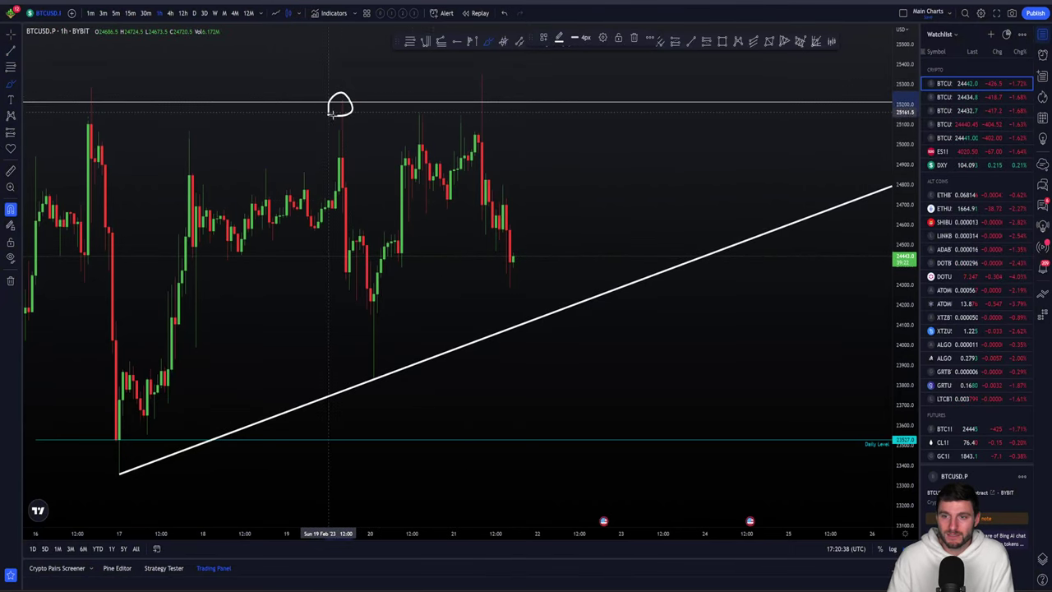
{"action": "left_click", "coordinate": [634, 41]}
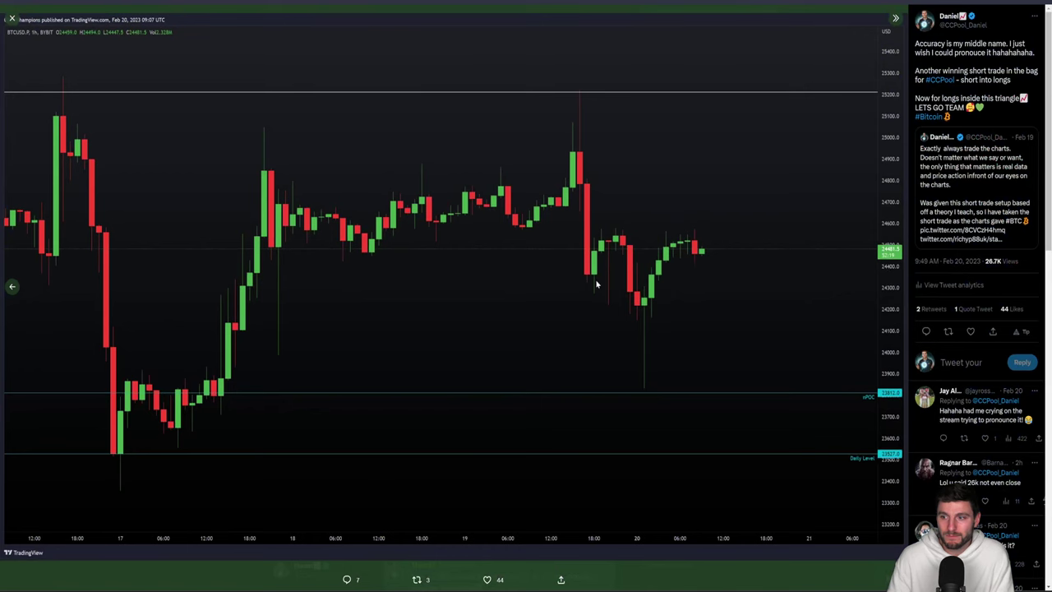
Step: Compare the tweet's charts before and after the short trade, and close the enlarged nPOC chart in Discord
{"action": "key", "text": "Left"}
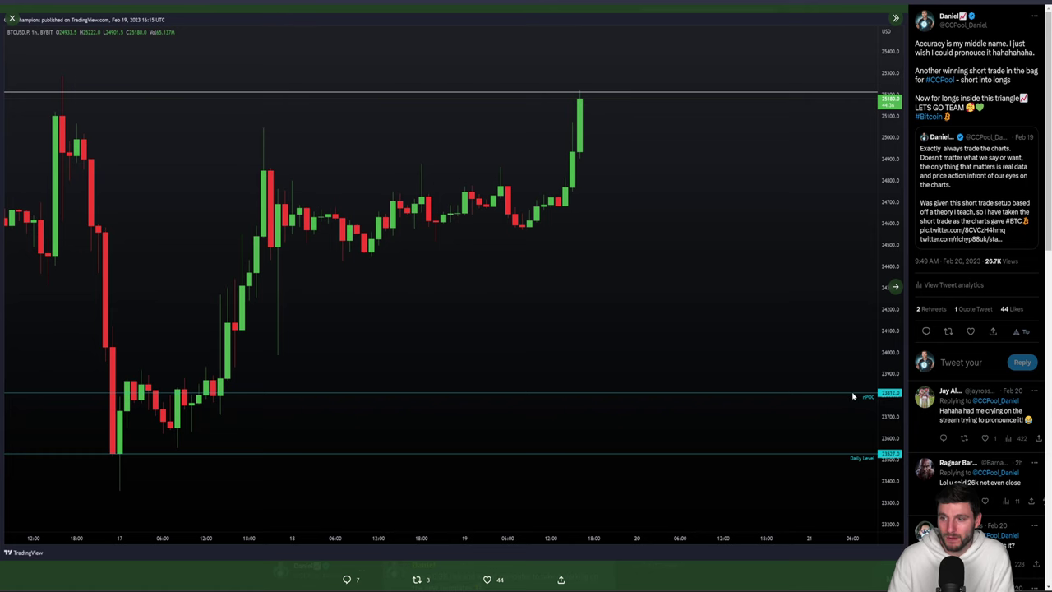
{"action": "key", "text": "Right"}
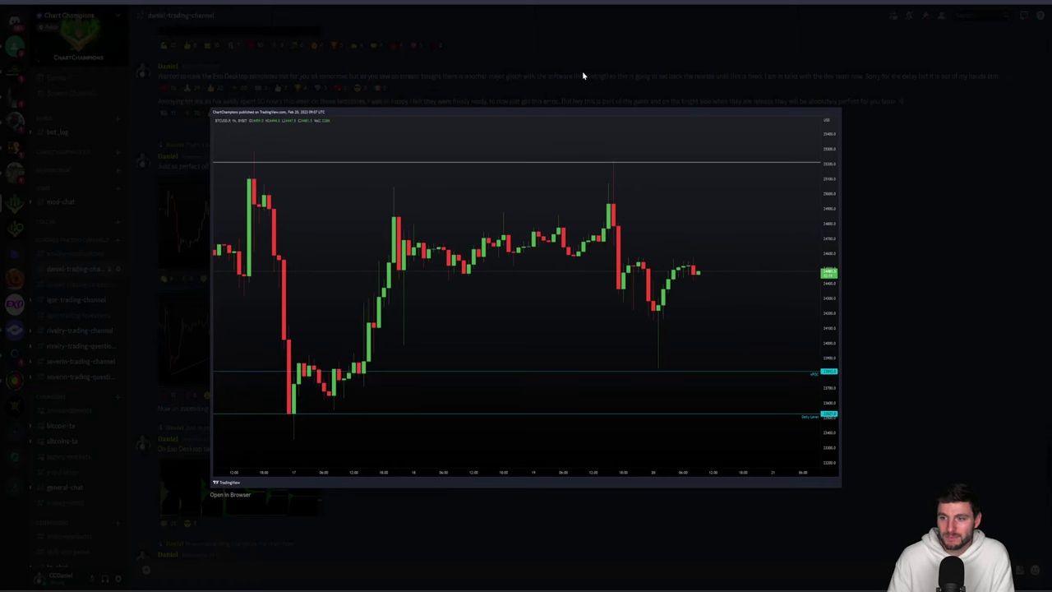
{"action": "left_click", "coordinate": [582, 76]}
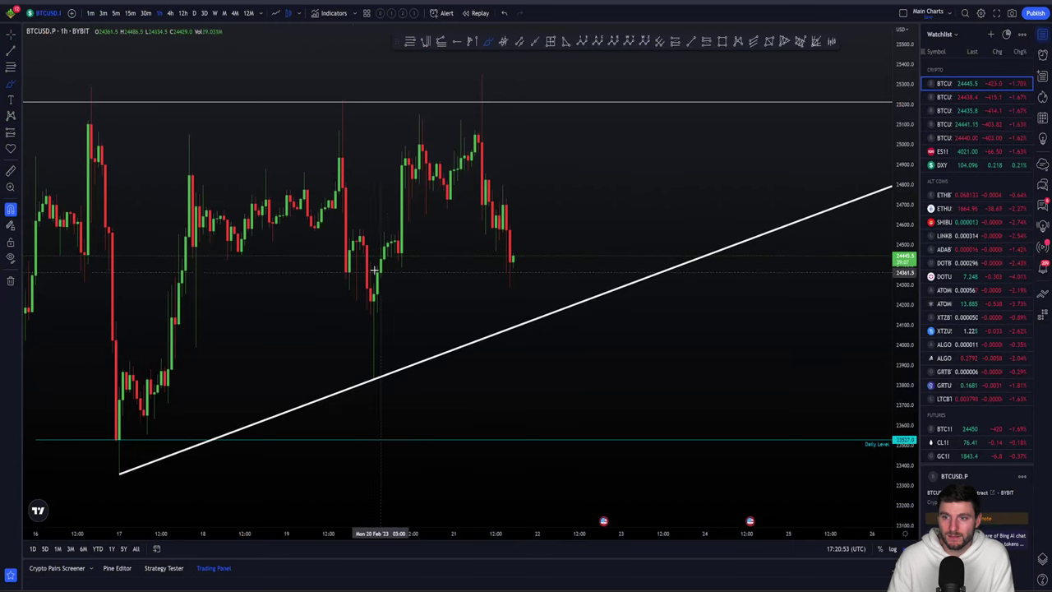
Step: Circle the 20 February low on the rising trendline and the 19 February high at the white resistance line with the Brush
{"action": "mouse_move", "coordinate": [339, 125]}
{"action": "left_mouse_down"}
{"action": "mouse_move", "coordinate": [319, 99]}
{"action": "mouse_move", "coordinate": [339, 125]}
{"action": "left_mouse_up"}
{"action": "key", "text": "Delete"}
{"action": "mouse_move", "coordinate": [357, 378]}
{"action": "left_mouse_down"}
{"action": "mouse_move", "coordinate": [387, 371]}
{"action": "mouse_move", "coordinate": [375, 373]}
{"action": "left_mouse_up"}
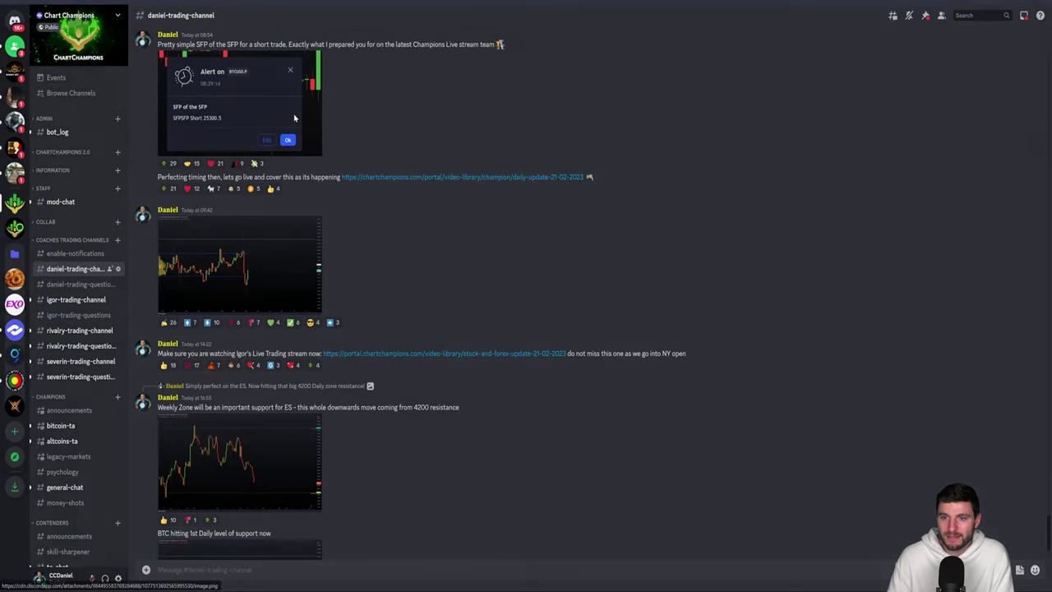
{"action": "left_click", "coordinate": [294, 113]}
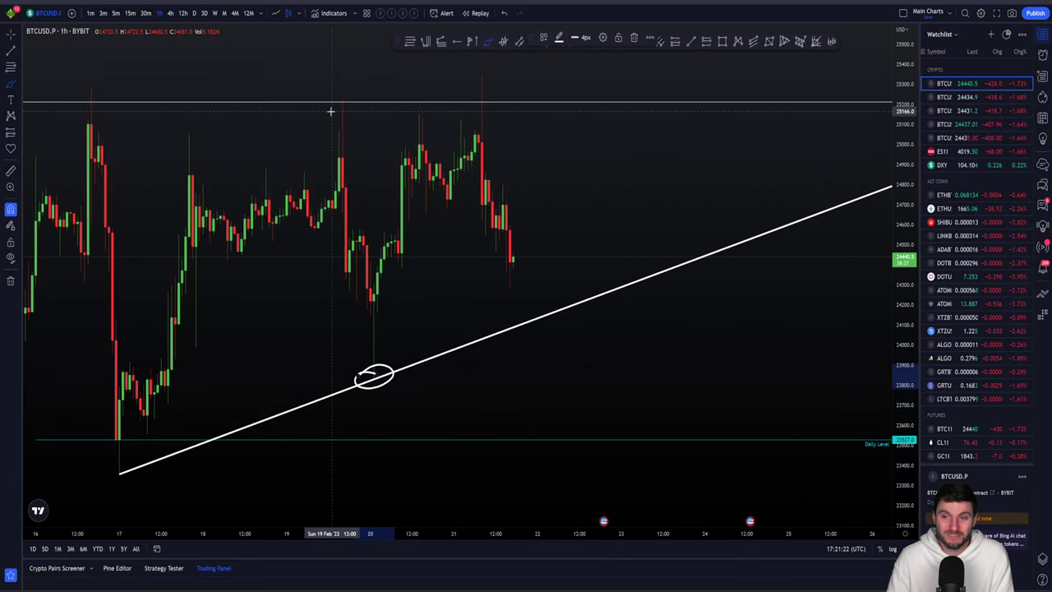
{"action": "mouse_move", "coordinate": [350, 99]}
{"action": "left_mouse_down"}
{"action": "mouse_move", "coordinate": [329, 97]}
{"action": "mouse_move", "coordinate": [349, 95]}
{"action": "left_mouse_up"}
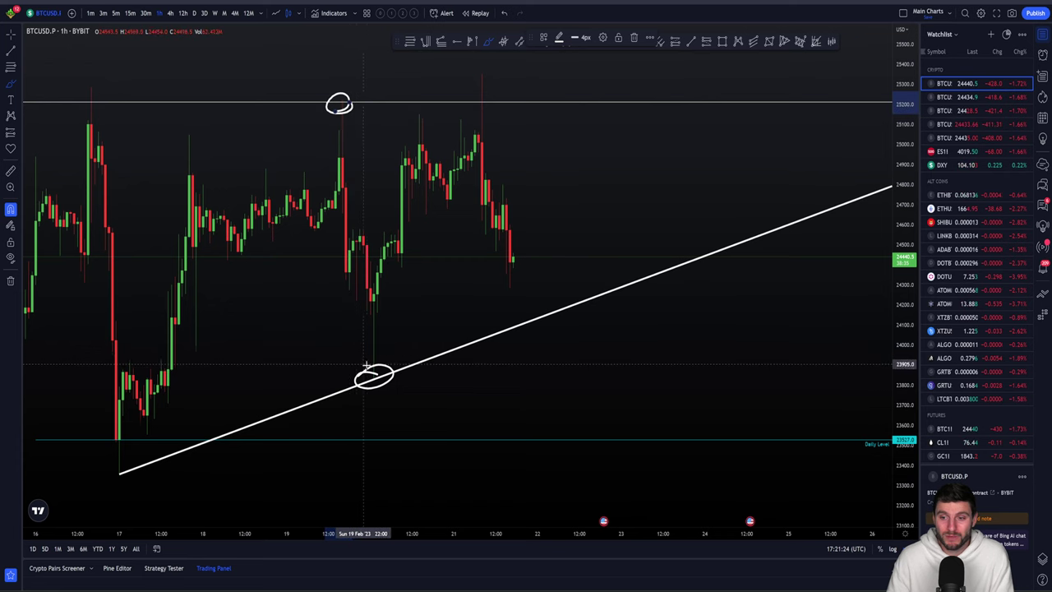
Step: Circle the 20 February low and the 21 February high at the white resistance line with the Brush, and delete the 19 February circle
{"action": "left_click_drag", "start_coordinate": [368, 366], "coordinate": [352, 377]}
{"action": "mouse_move", "coordinate": [482, 105]}
{"action": "left_mouse_down"}
{"action": "mouse_move", "coordinate": [488, 76]}
{"action": "mouse_move", "coordinate": [480, 105]}
{"action": "left_mouse_up"}
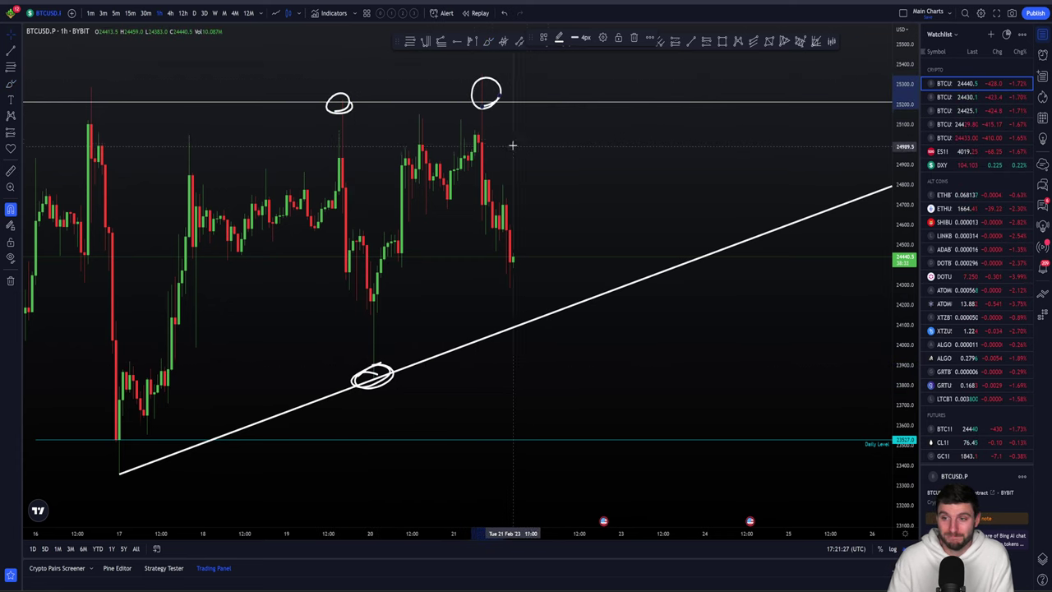
{"action": "left_click", "coordinate": [500, 85]}
{"action": "mouse_move", "coordinate": [500, 85]}
{"action": "left_mouse_down"}
{"action": "mouse_move", "coordinate": [510, 82]}
{"action": "mouse_move", "coordinate": [483, 86]}
{"action": "mouse_move", "coordinate": [495, 86]}
{"action": "left_mouse_up"}
{"action": "key", "text": "Delete"}
{"action": "mouse_move", "coordinate": [352, 107]}
{"action": "left_mouse_down"}
{"action": "mouse_move", "coordinate": [375, 346]}
{"action": "mouse_move", "coordinate": [388, 352]}
{"action": "mouse_move", "coordinate": [375, 364]}
{"action": "mouse_move", "coordinate": [486, 89]}
{"action": "left_mouse_up"}
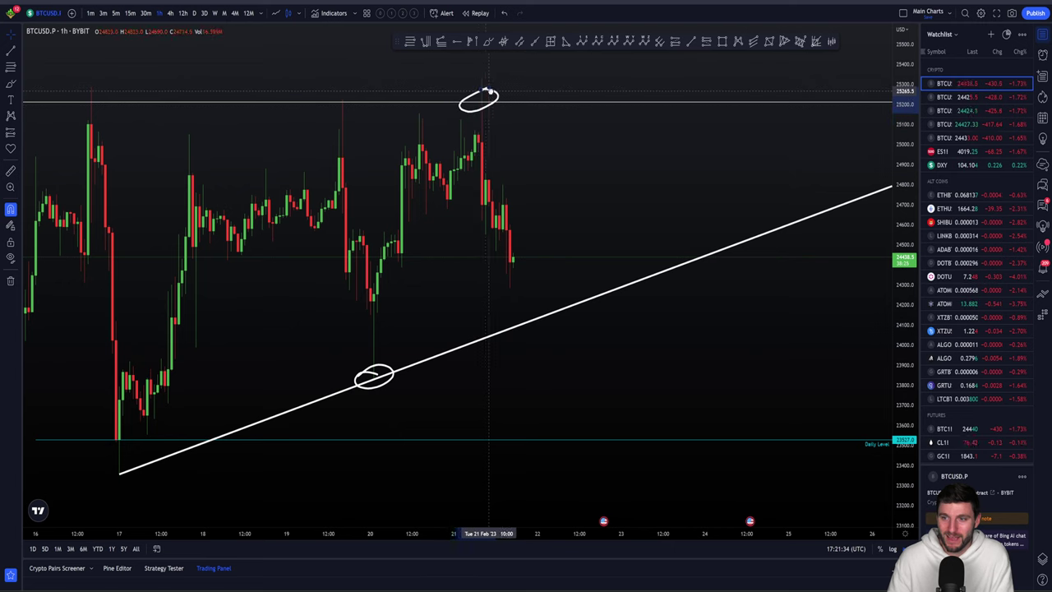
Step: Delete the remaining brush circles at the 20 February low and the 21 February high
{"action": "left_click", "coordinate": [383, 371]}
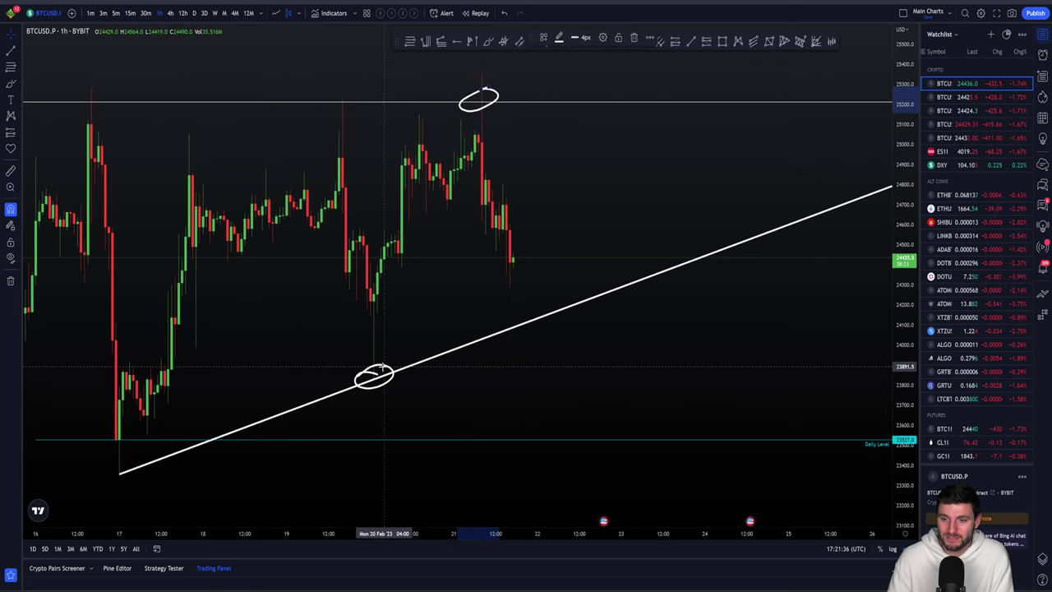
{"action": "key", "text": "Delete"}
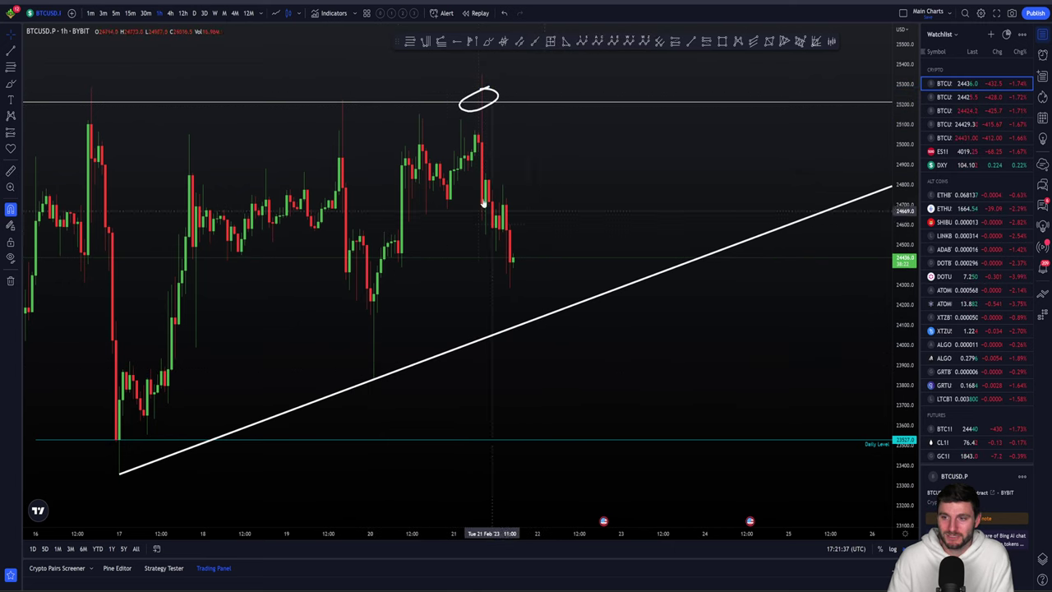
{"action": "left_click", "coordinate": [496, 97]}
{"action": "key", "text": "Delete"}
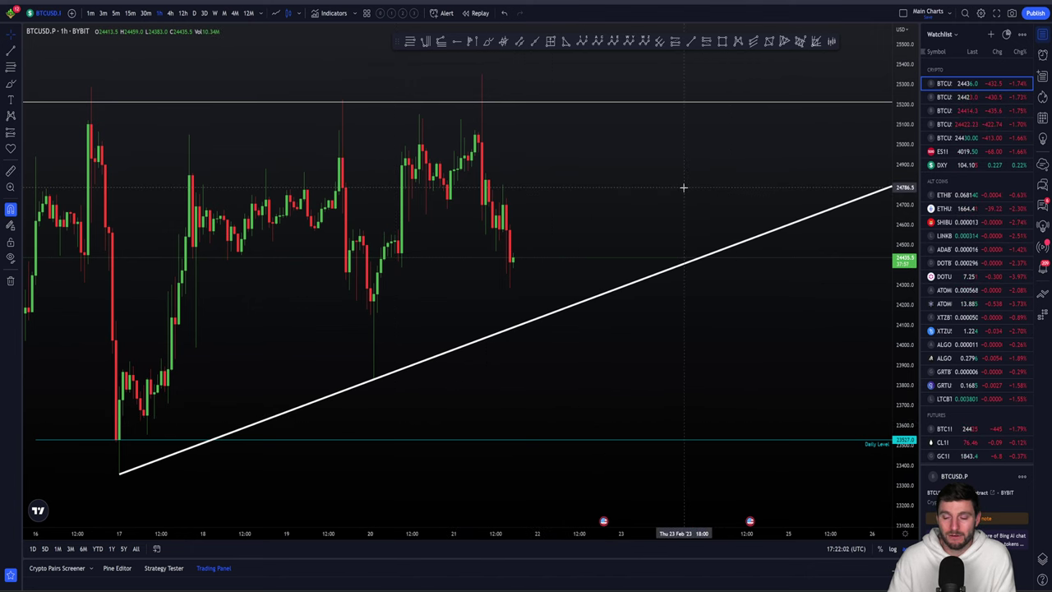
{"action": "scroll", "coordinate": [699, 188], "scroll_direction": "right", "scroll_amount": 2}
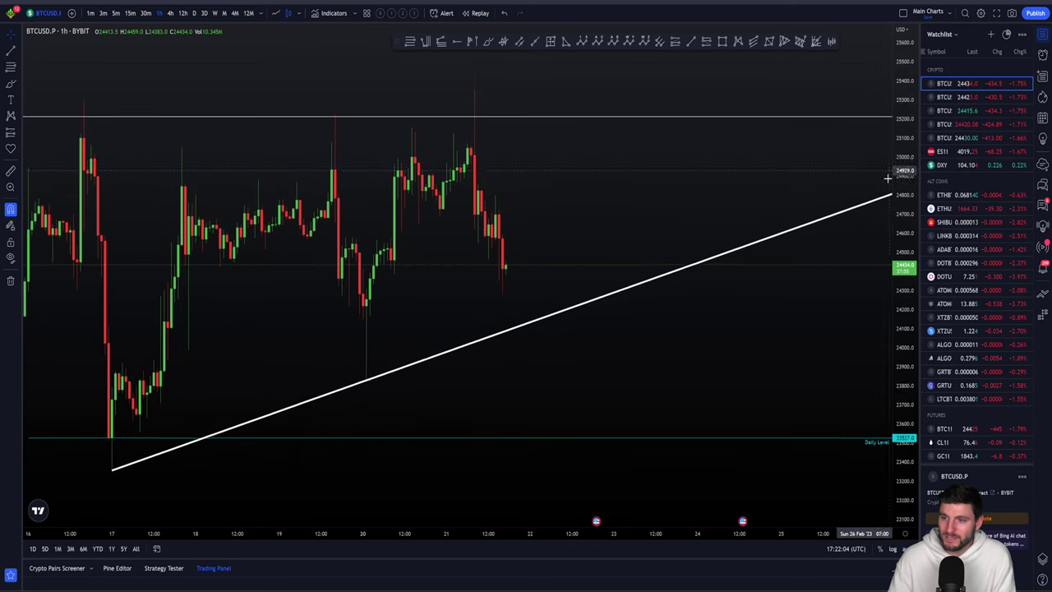
{"action": "scroll", "coordinate": [879, 189], "scroll_direction": "right", "scroll_amount": 2}
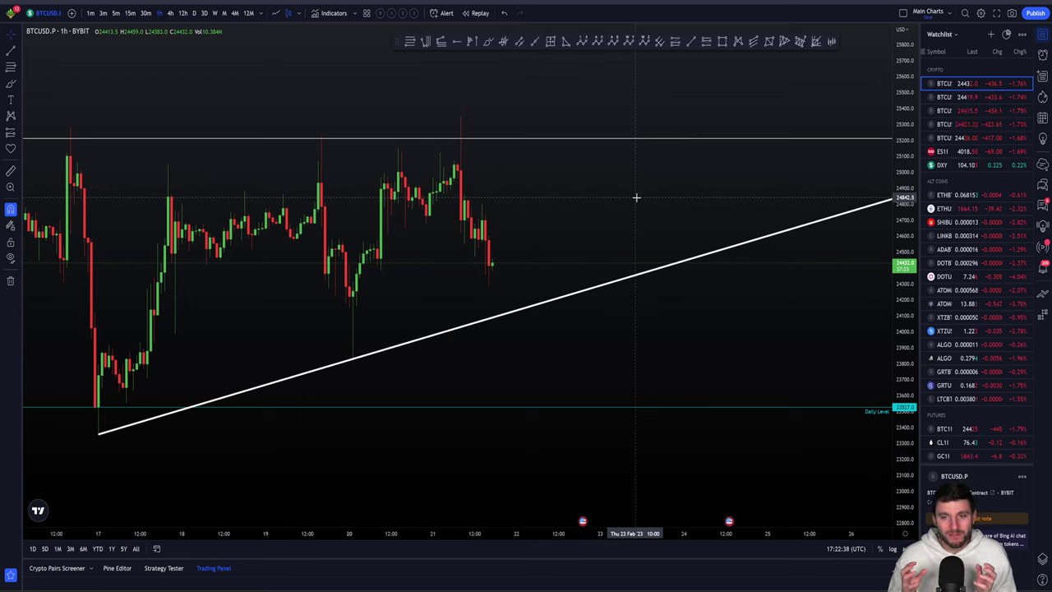
{"action": "left_click_drag", "start_coordinate": [619, 216], "coordinate": [681, 216]}
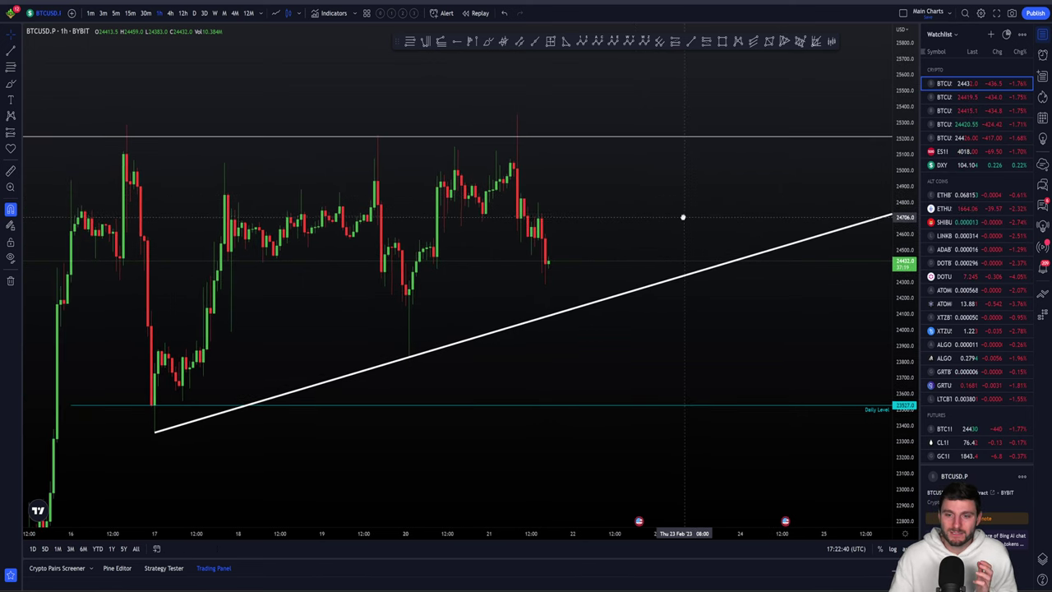
{"action": "scroll", "coordinate": [681, 216], "scroll_direction": "up", "scroll_amount": 1}
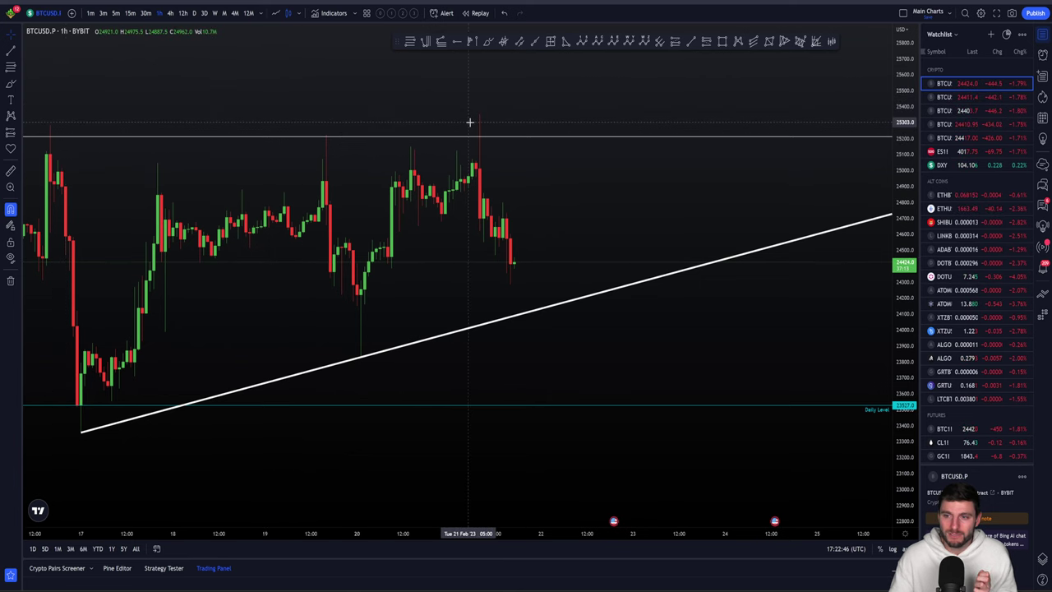
{"action": "left_click_drag", "start_coordinate": [573, 169], "coordinate": [547, 257]}
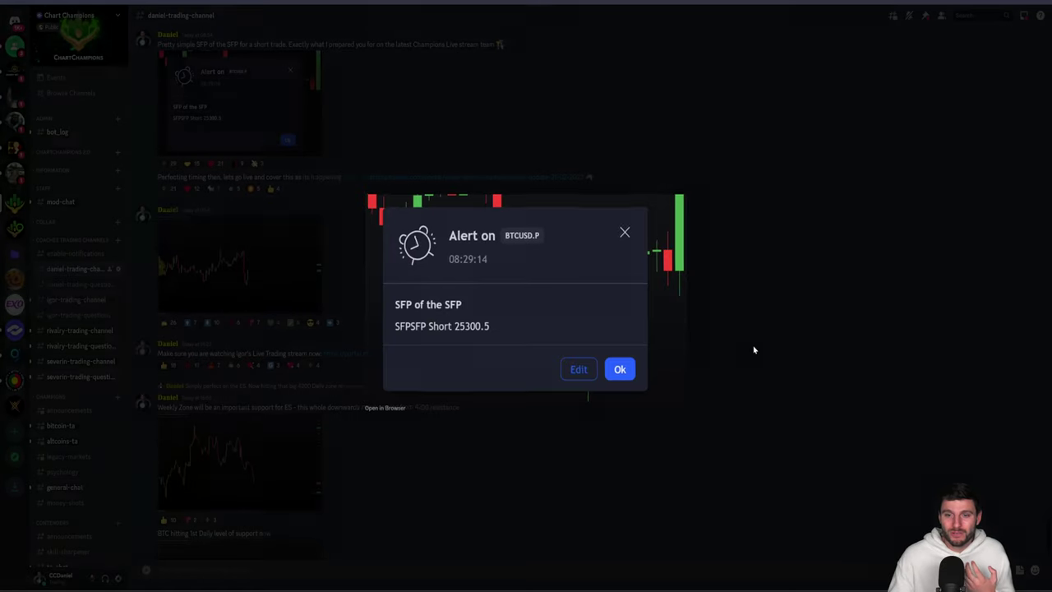
Step: In Discord, view the enlarged "SFP of the SFP" short alert screenshot once more and close it
{"action": "left_click", "coordinate": [753, 348]}
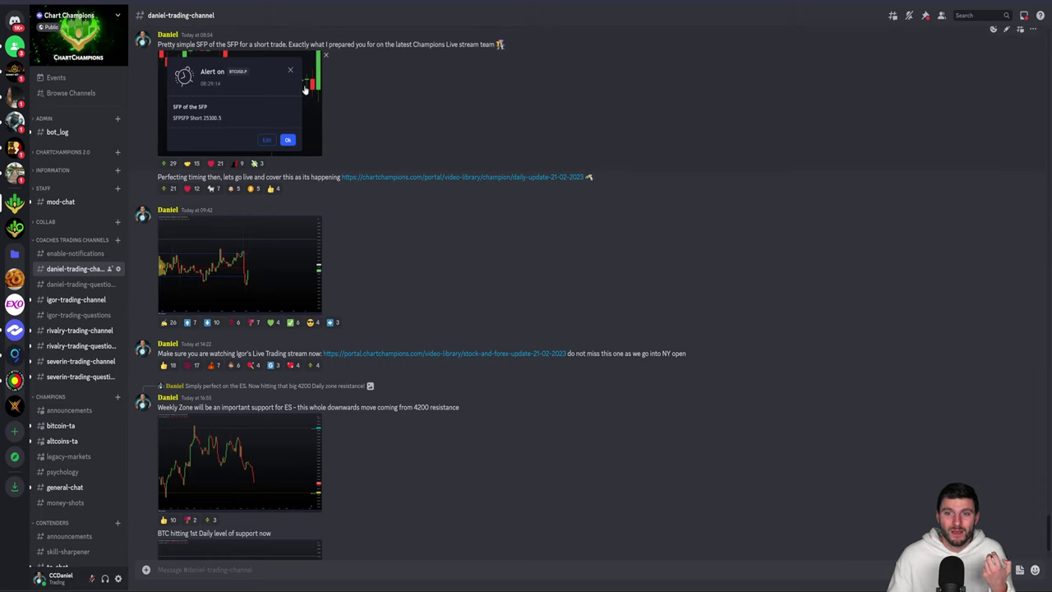
{"action": "left_click", "coordinate": [268, 116]}
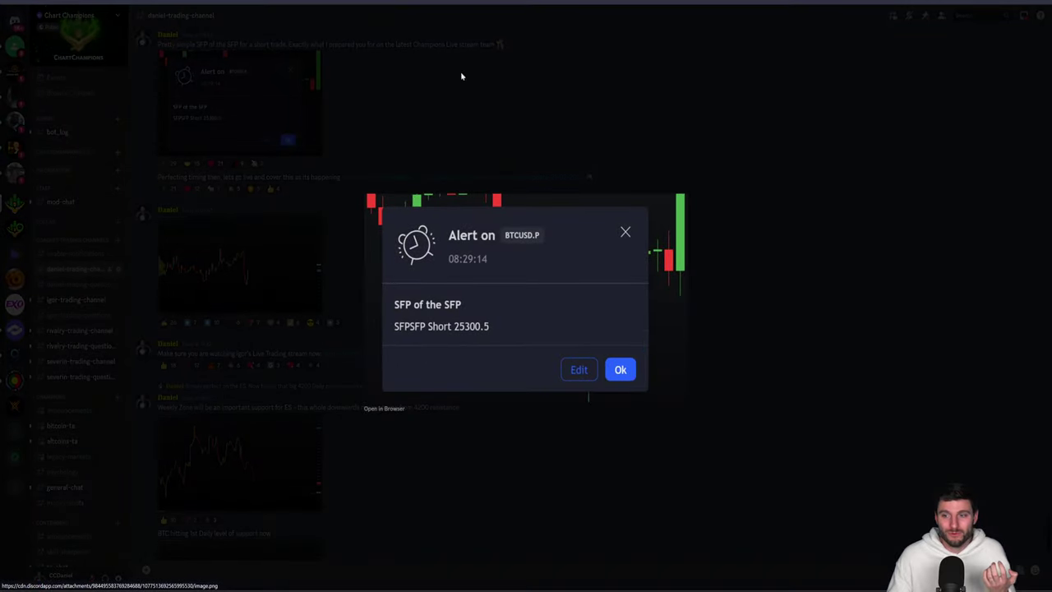
{"action": "left_click", "coordinate": [488, 136]}
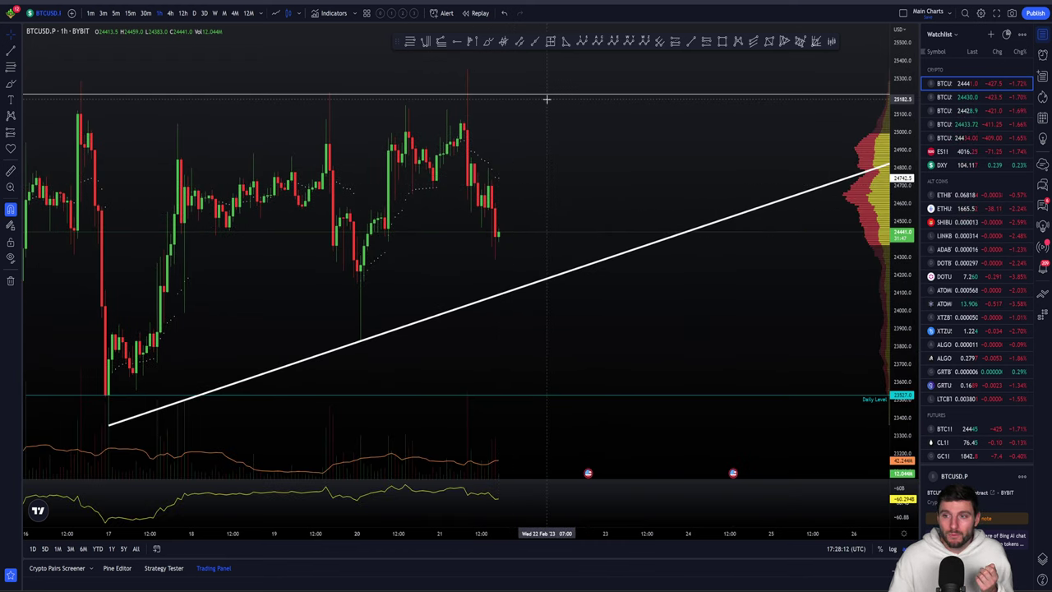
Step: Draw a volume profile on BTCUSD.P from 15 February 21:00 to 21 February 17:00 and delete it
{"action": "scroll", "coordinate": [546, 99], "scroll_direction": "down", "scroll_amount": 1}
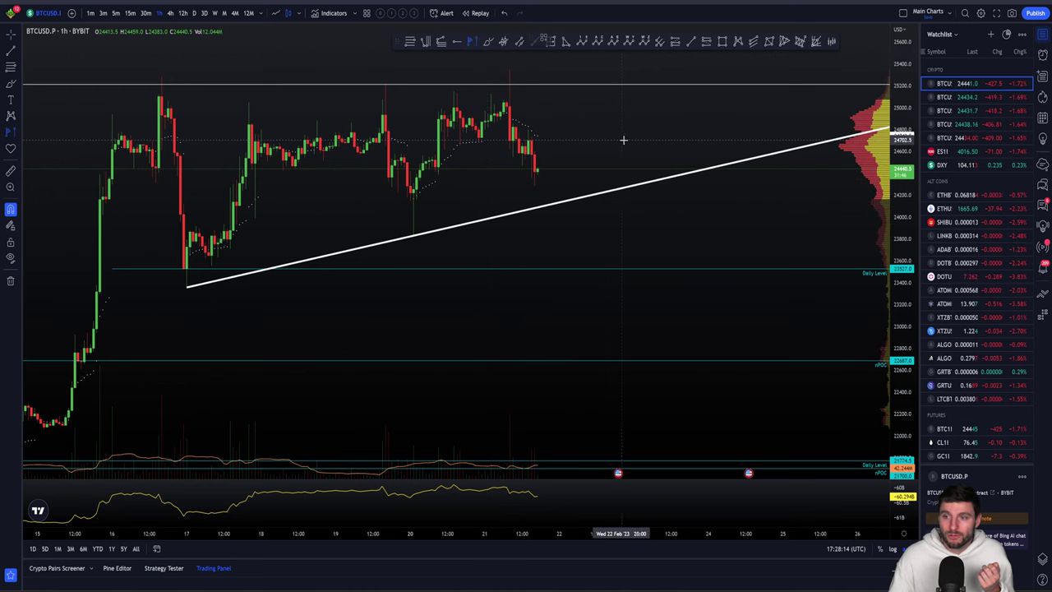
{"action": "left_click", "coordinate": [102, 69]}
{"action": "left_click", "coordinate": [537, 287]}
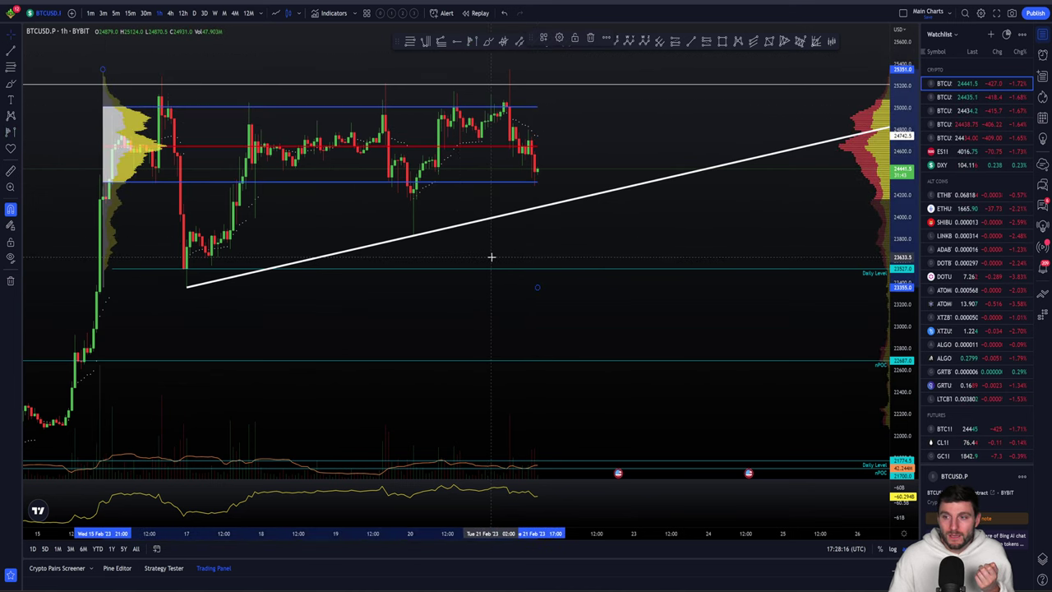
{"action": "scroll", "coordinate": [516, 165], "scroll_direction": "up", "scroll_amount": 2}
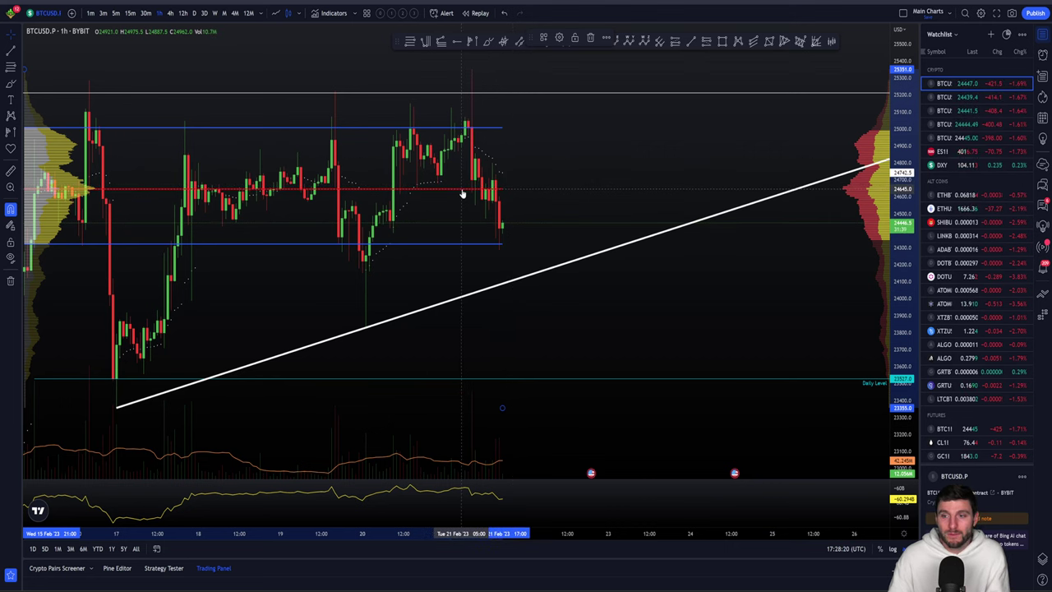
{"action": "key", "text": "Delete"}
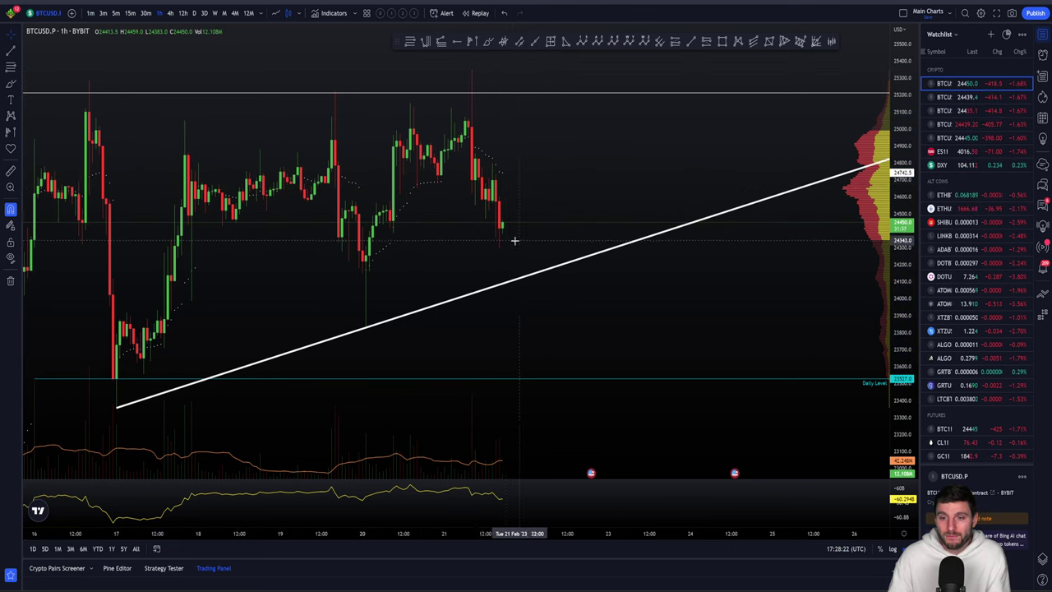
Step: Apply the first favourite indicator template to clear the volume profile and lower indicators from the BTCUSD.P chart
{"action": "left_click", "coordinate": [380, 13]}
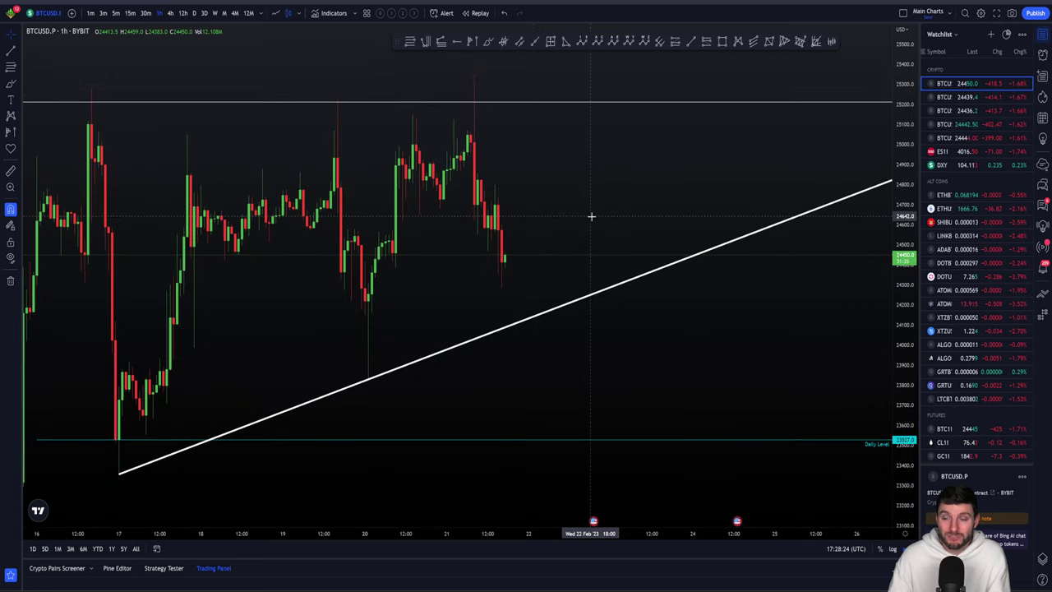
{"action": "left_click_drag", "start_coordinate": [591, 216], "coordinate": [580, 216]}
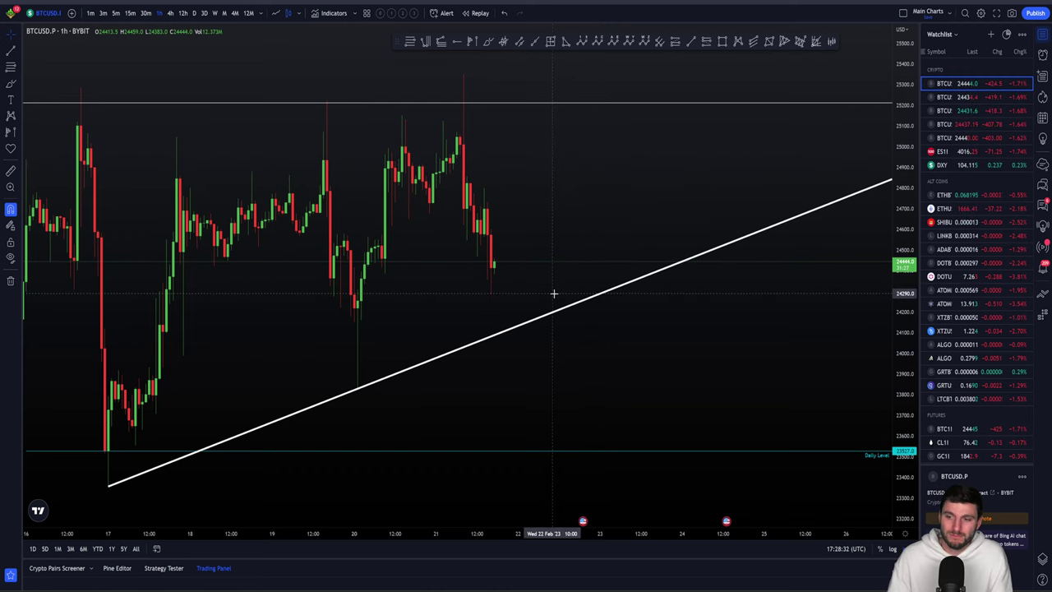
{"action": "left_click_drag", "start_coordinate": [559, 284], "coordinate": [565, 286]}
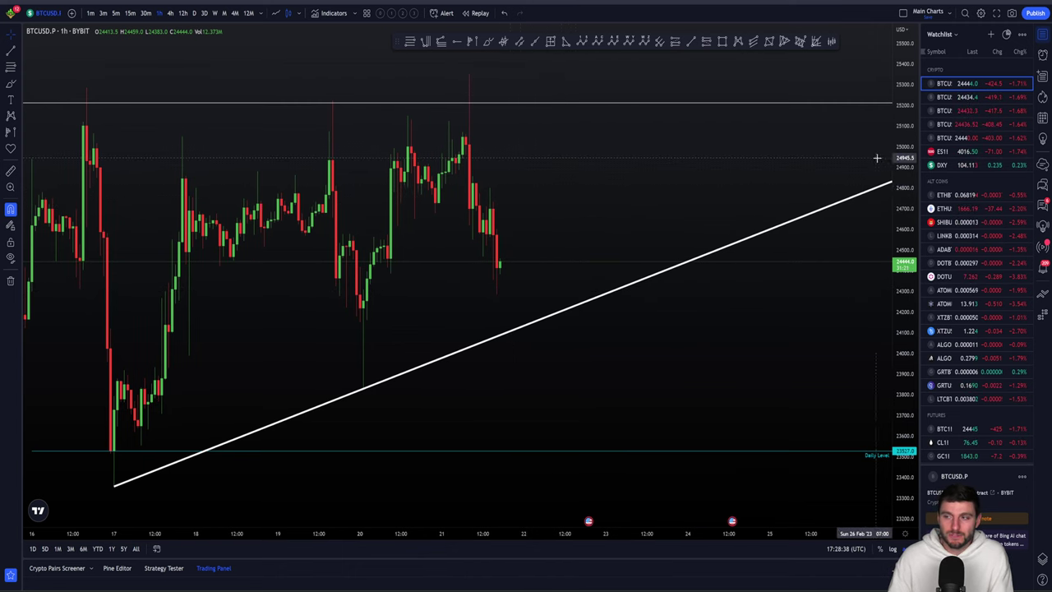
{"action": "left_click_drag", "start_coordinate": [898, 152], "coordinate": [898, 185]}
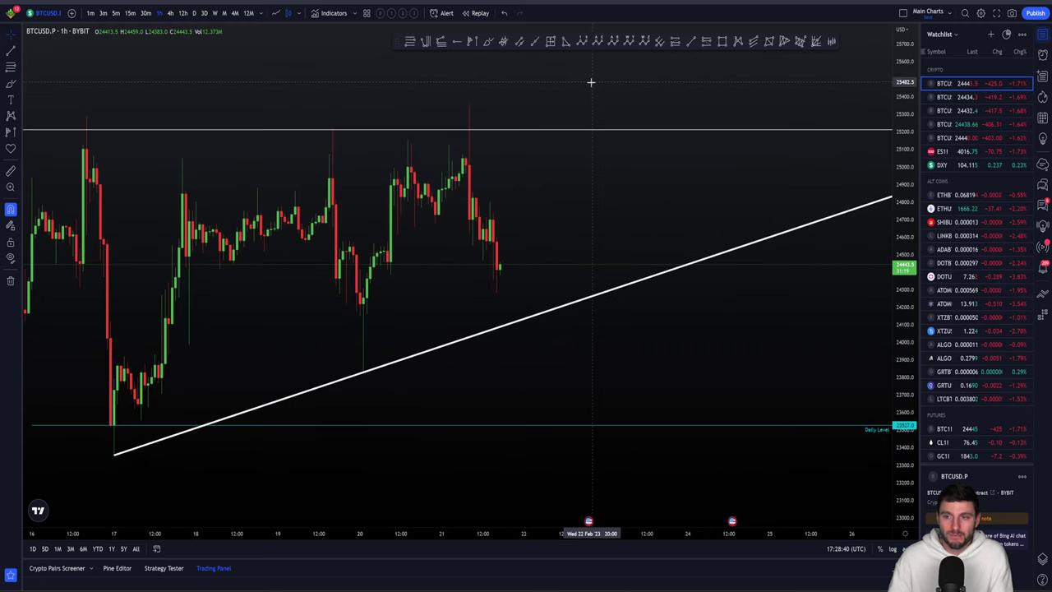
{"action": "left_click_drag", "start_coordinate": [543, 125], "coordinate": [498, 144]}
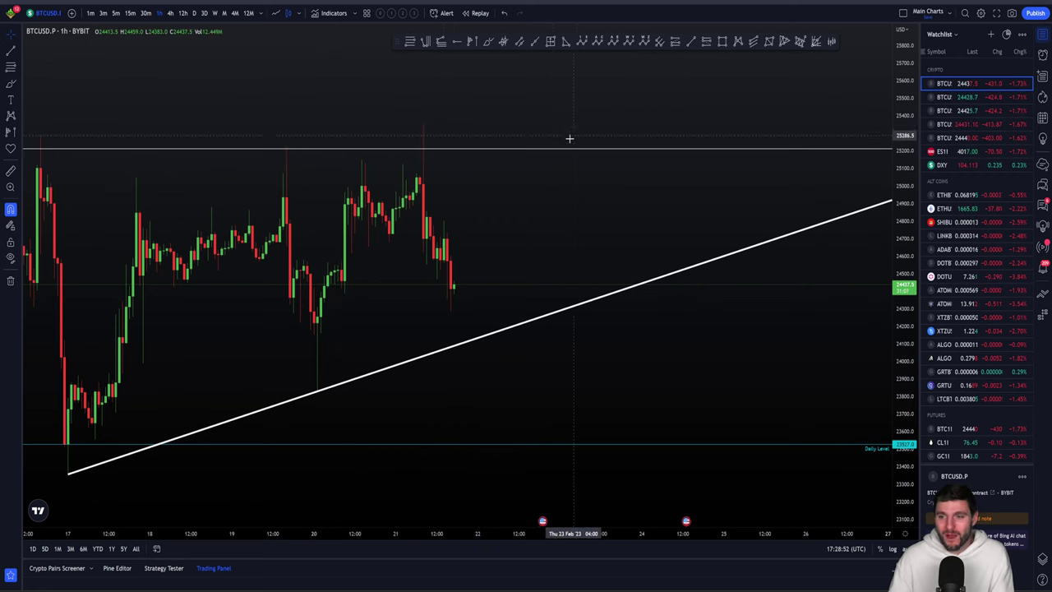
{"action": "left_click_drag", "start_coordinate": [575, 206], "coordinate": [587, 226]}
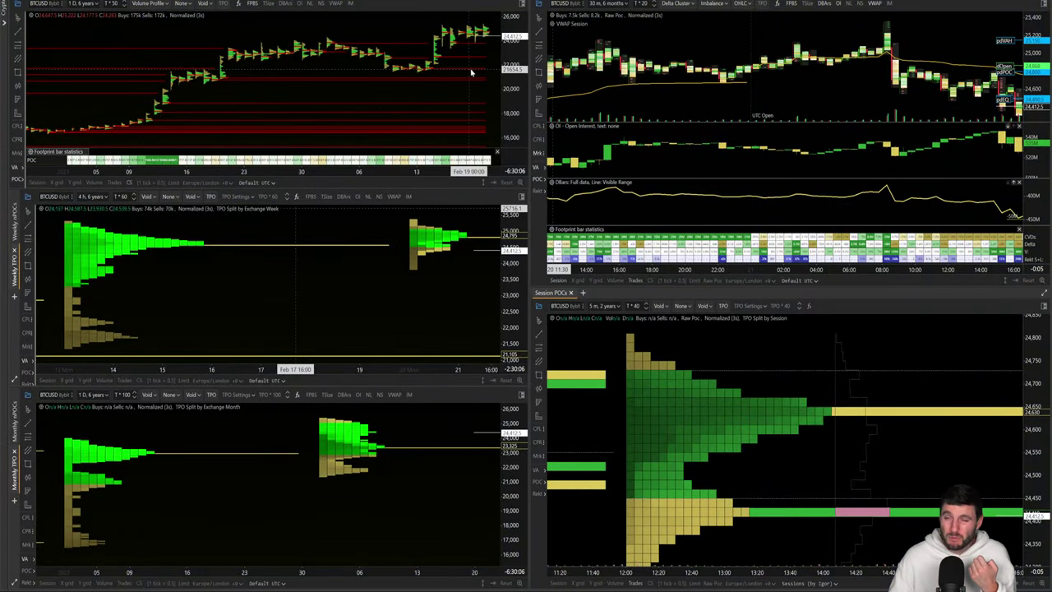
Step: Examine February's daily BTCUSD volume profiles and red level lines in the order-flow workspace, and show the TPO chart split by exchange day
{"action": "left_click_drag", "start_coordinate": [437, 93], "coordinate": [425, 116]}
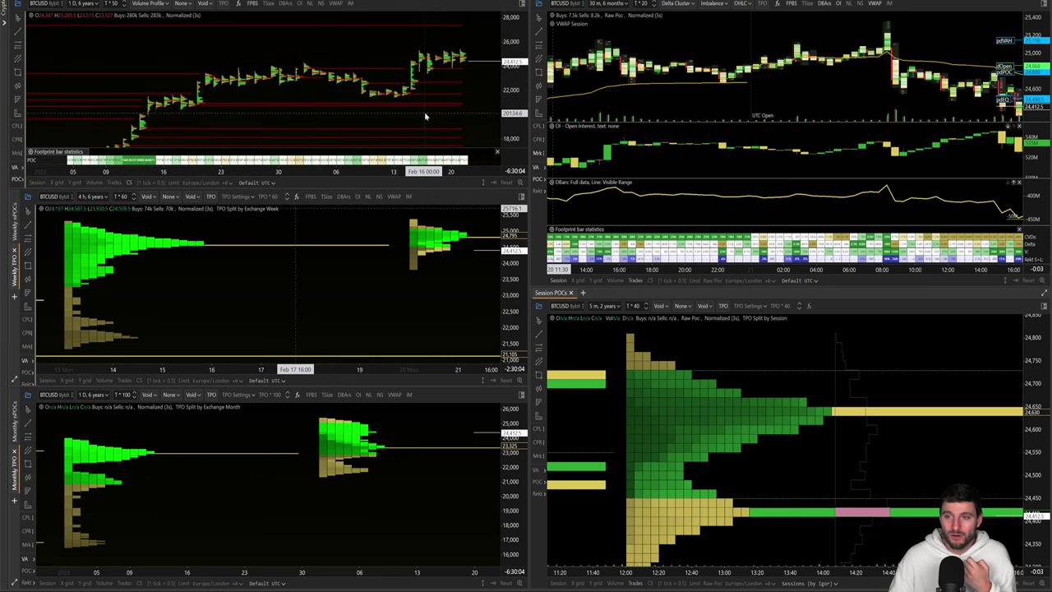
{"action": "scroll", "coordinate": [435, 109], "scroll_direction": "up", "scroll_amount": 5}
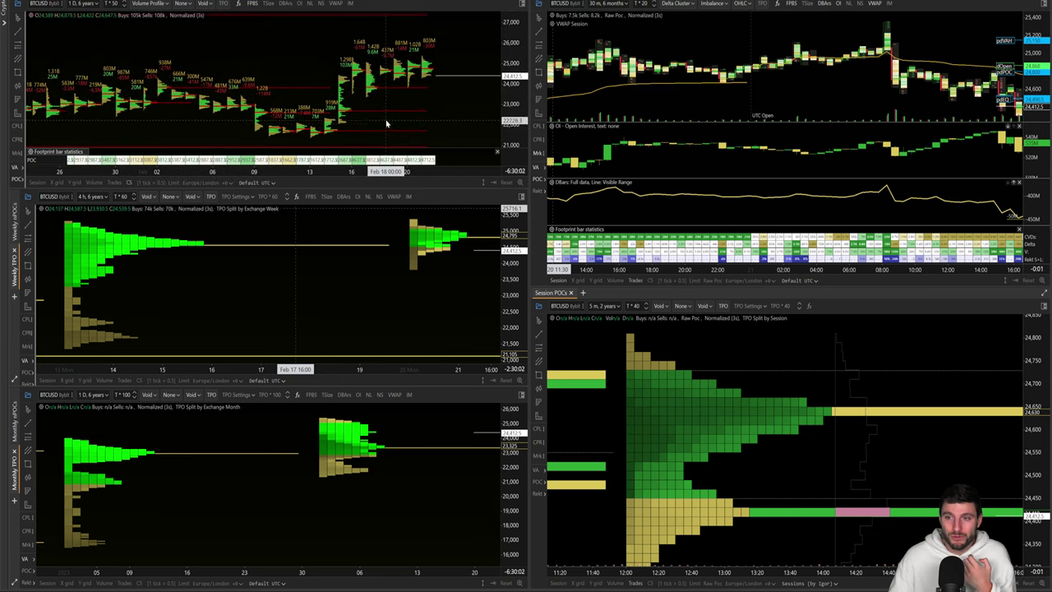
{"action": "scroll", "coordinate": [378, 111], "scroll_direction": "up", "scroll_amount": 3}
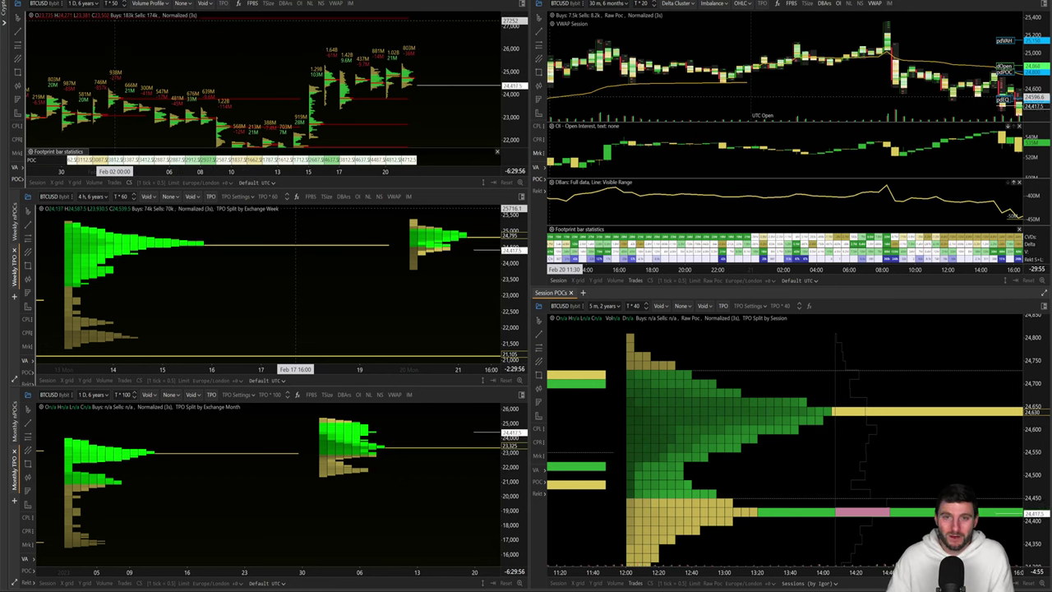
{"action": "key", "text": "Return"}
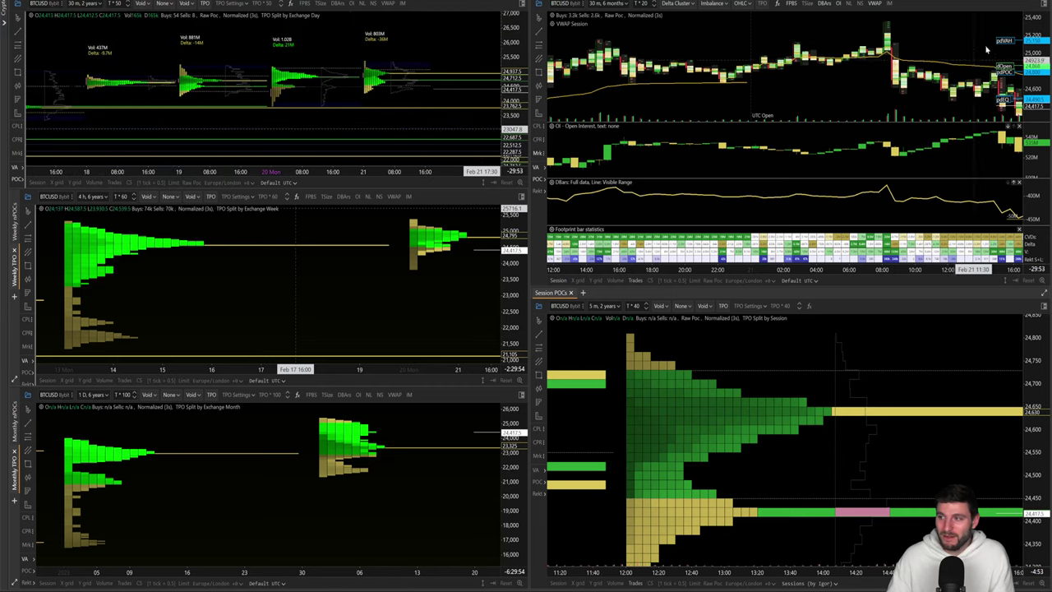
Step: Maximize the 30-minute BTCUSD footprint chart for inspection, and restore the multi-chart layout to look over the weekly TPO profiles
{"action": "key", "text": "ctrl+m"}
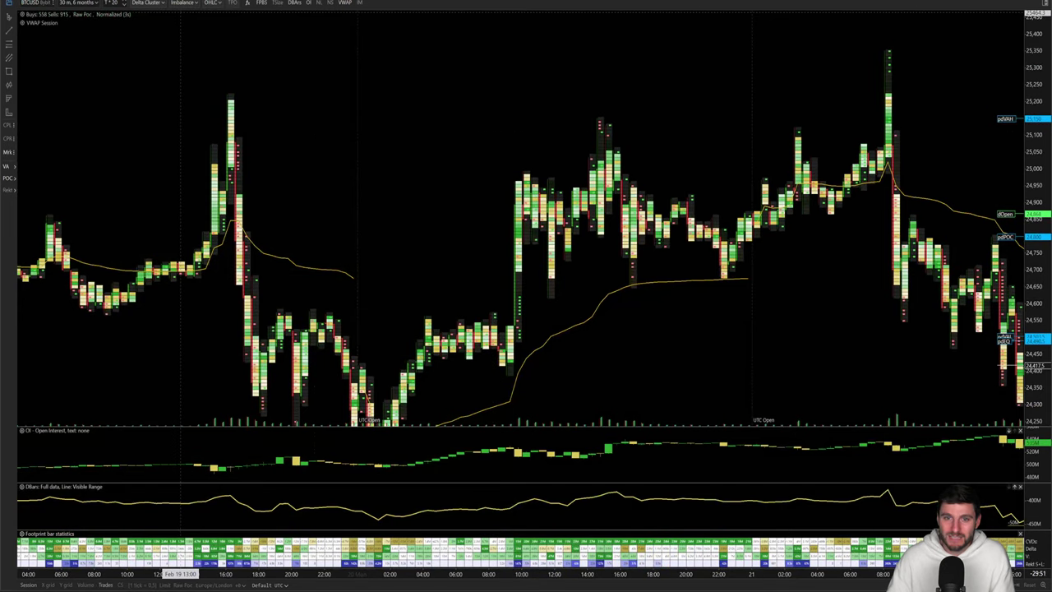
{"action": "key", "text": "ctrl+m"}
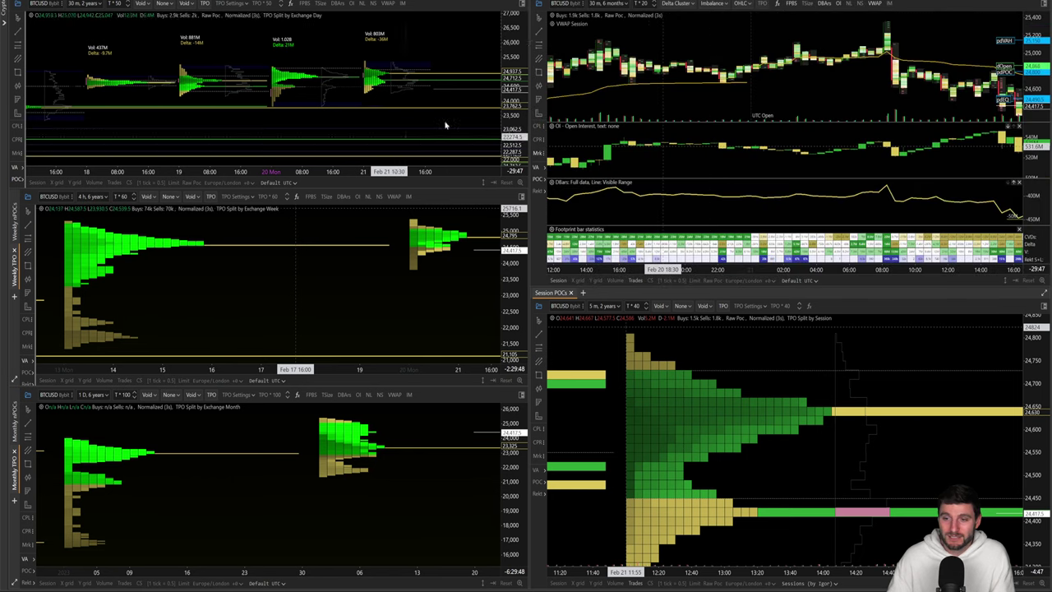
{"action": "left_click_drag", "start_coordinate": [128, 308], "coordinate": [305, 304]}
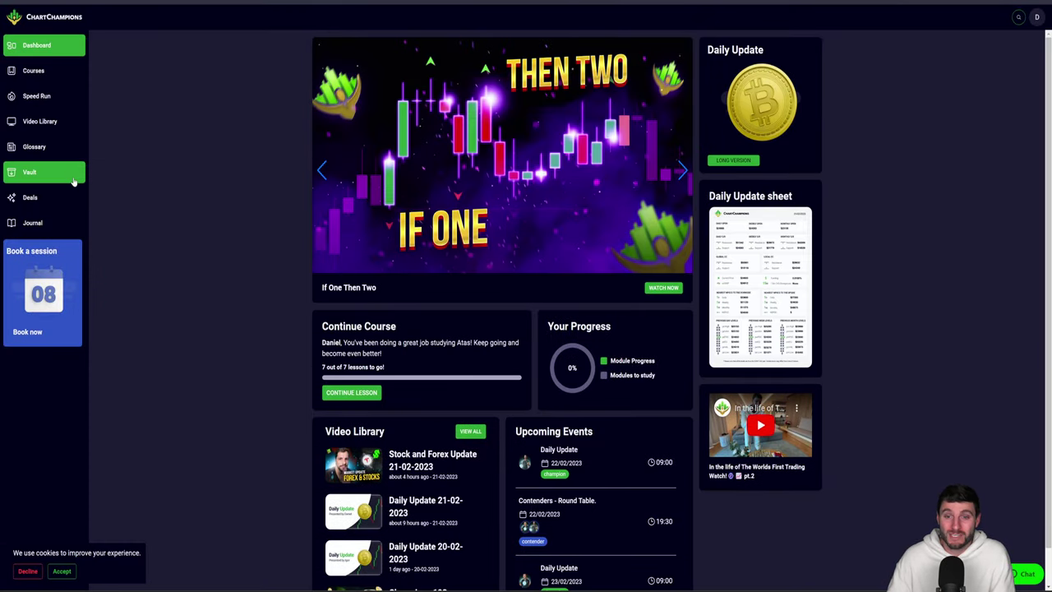
Step: On the ChartChampions portal, browse the downloads in the Vault and open the trading Journal
{"action": "left_click", "coordinate": [49, 173]}
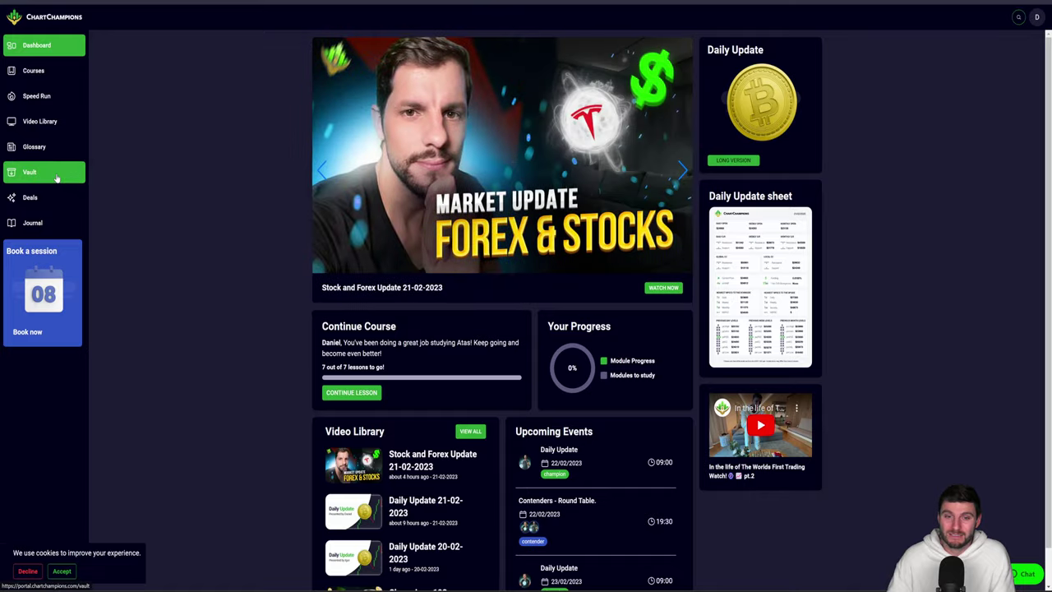
{"action": "scroll", "coordinate": [439, 411], "scroll_direction": "down", "scroll_amount": 3}
{"action": "scroll", "coordinate": [439, 411], "scroll_direction": "up", "scroll_amount": 5}
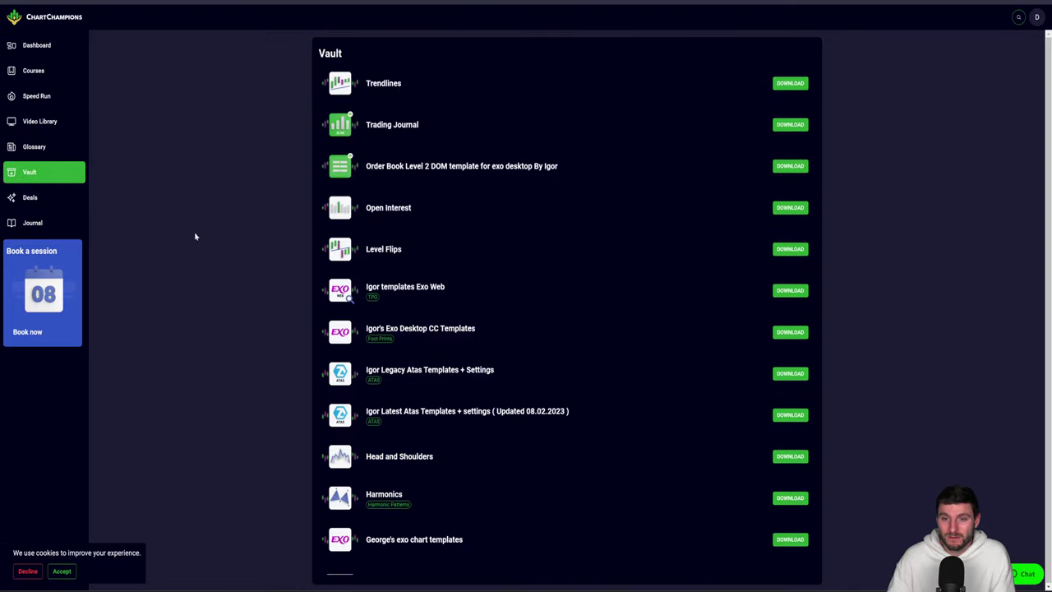
{"action": "left_click", "coordinate": [41, 230]}
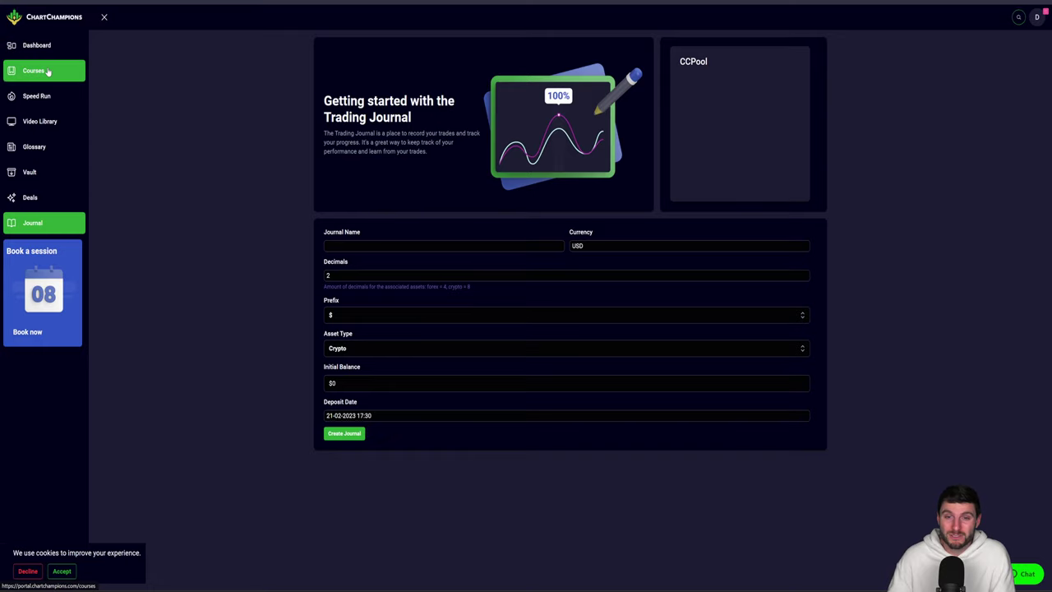
Step: Browse the Speed Run modules down to the Master level and open the full Courses overview
{"action": "left_click", "coordinate": [37, 97]}
{"action": "scroll", "coordinate": [211, 513], "scroll_direction": "down", "scroll_amount": 1}
{"action": "scroll", "coordinate": [282, 357], "scroll_direction": "down", "scroll_amount": 5}
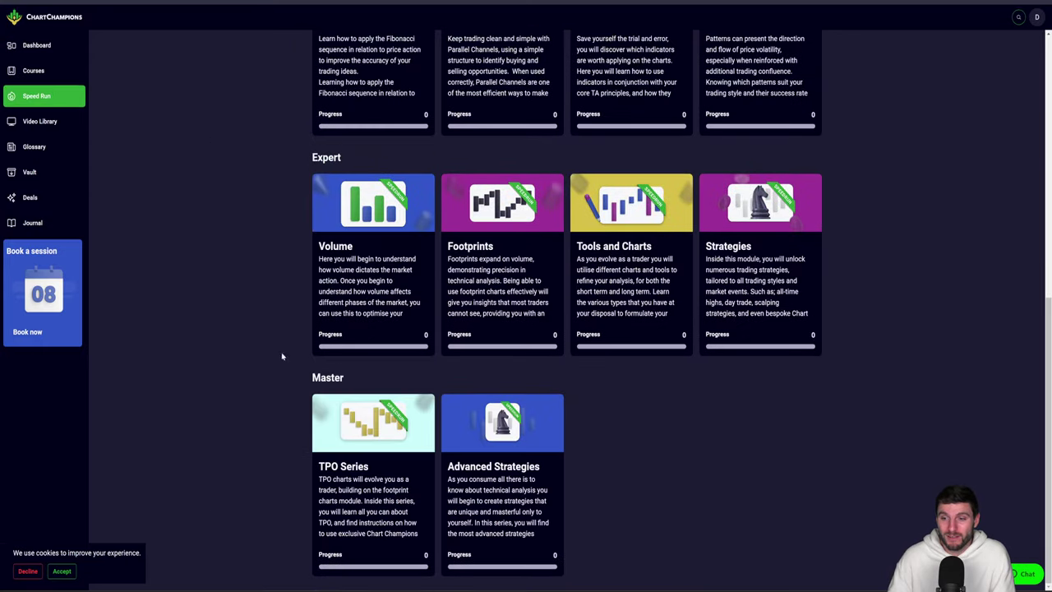
{"action": "scroll", "coordinate": [282, 357], "scroll_direction": "up", "scroll_amount": 3}
{"action": "left_click", "coordinate": [47, 74]}
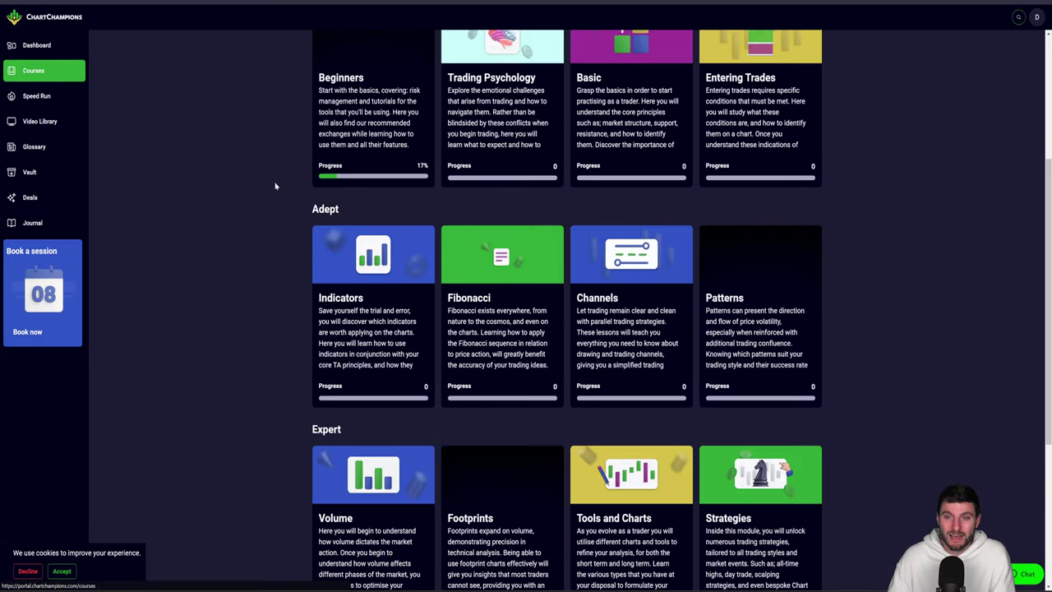
Step: Look over the Expert and Master course modules and open the CCTR Strategy lesson in the Advanced Strategies course
{"action": "scroll", "coordinate": [223, 263], "scroll_direction": "down", "scroll_amount": 3}
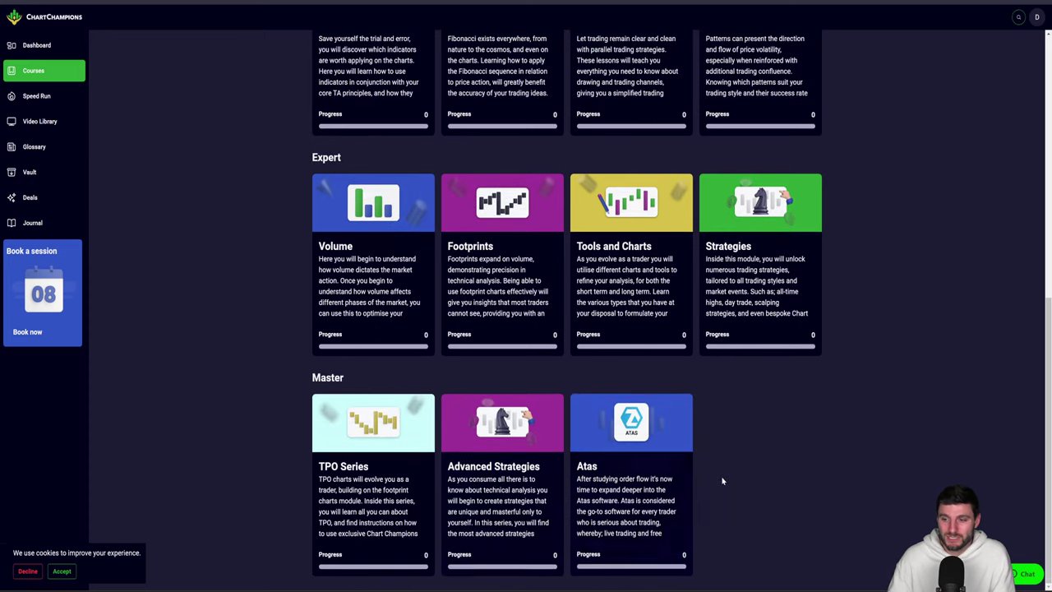
{"action": "scroll", "coordinate": [673, 348], "scroll_direction": "up", "scroll_amount": 6}
{"action": "scroll", "coordinate": [624, 444], "scroll_direction": "down", "scroll_amount": 6}
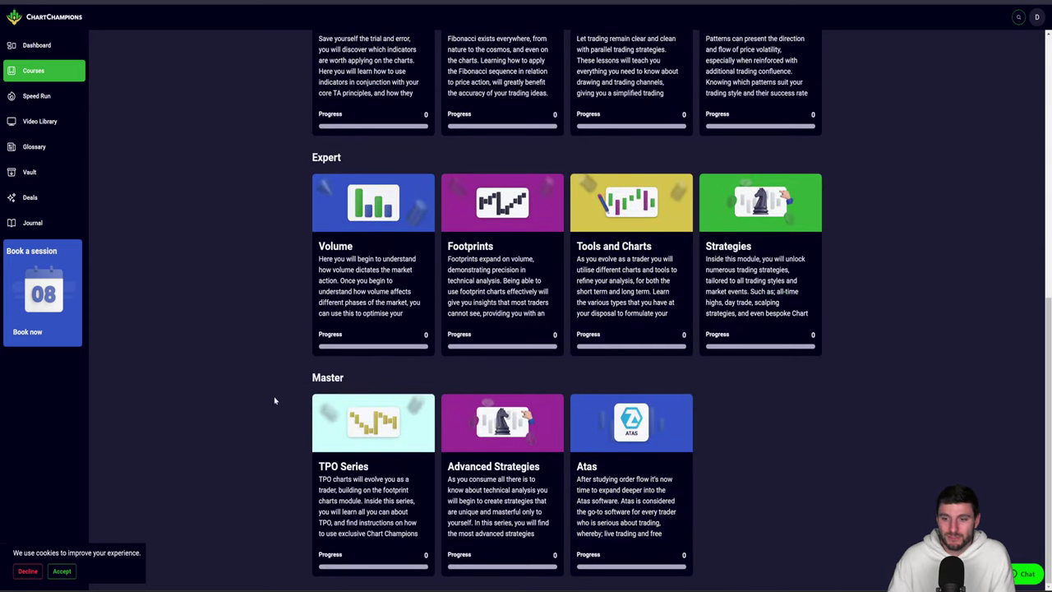
{"action": "left_click", "coordinate": [481, 461]}
{"action": "left_click", "coordinate": [466, 325]}
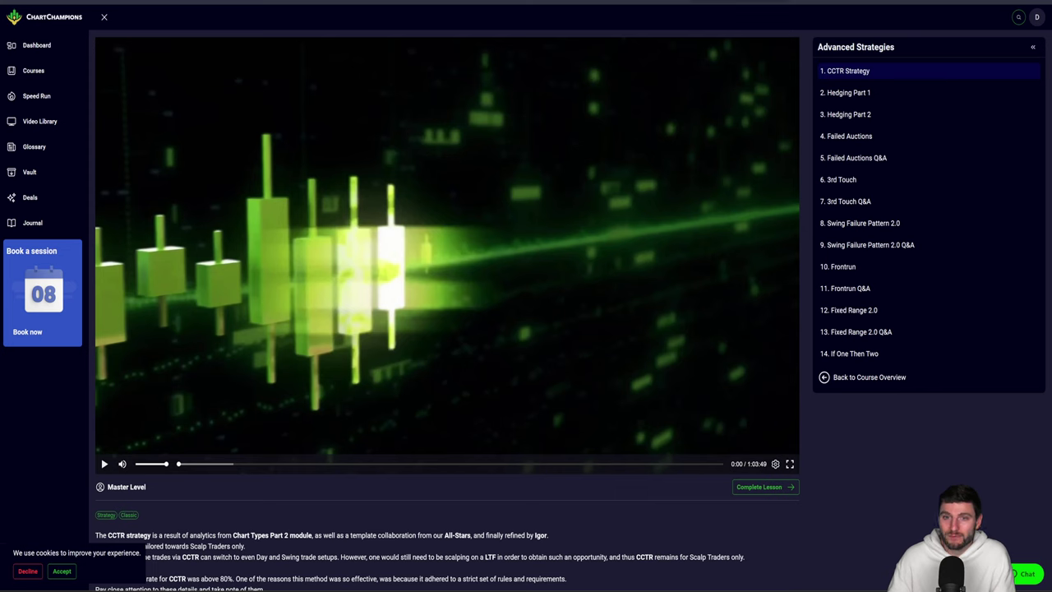
Step: Glance at the coach's trading channel in Discord, and open the Stock and Forex Update 21-02-2023 recording from the ChartChampions dashboard
{"action": "key", "text": "super+Tab"}
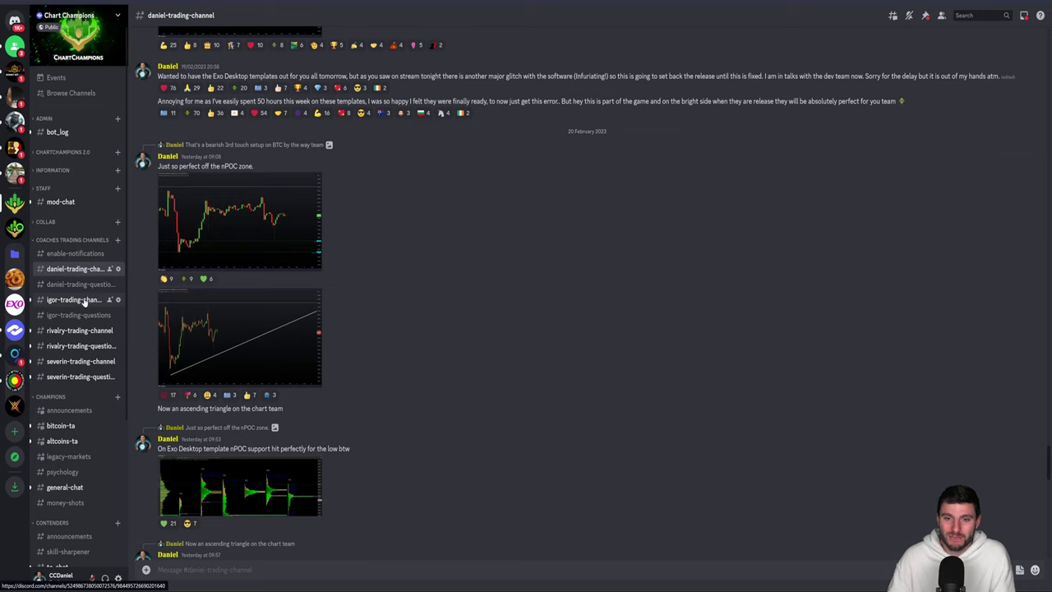
{"action": "key", "text": "super+Tab"}
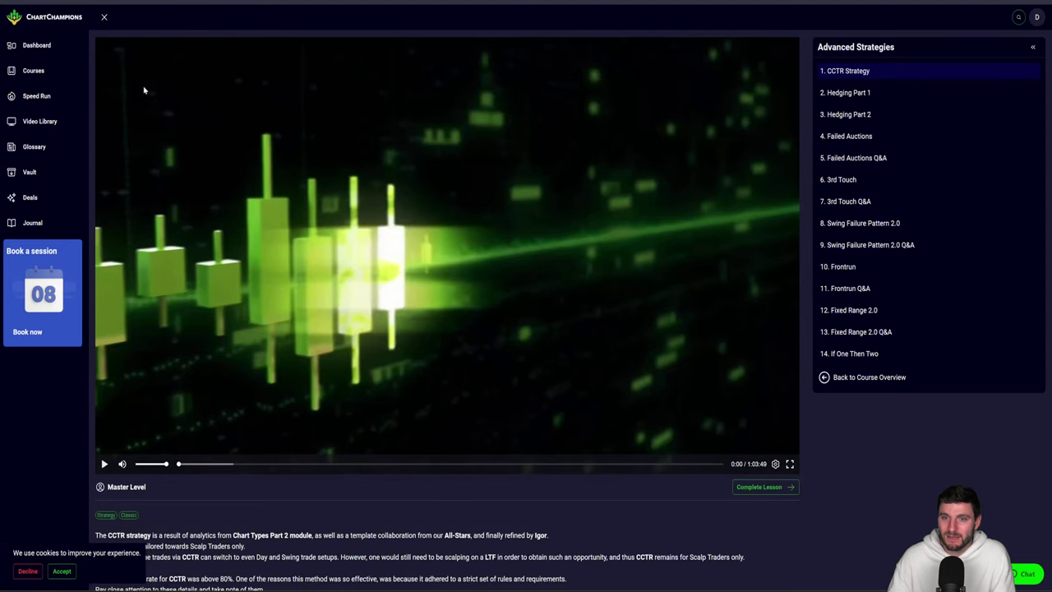
{"action": "left_click", "coordinate": [37, 45]}
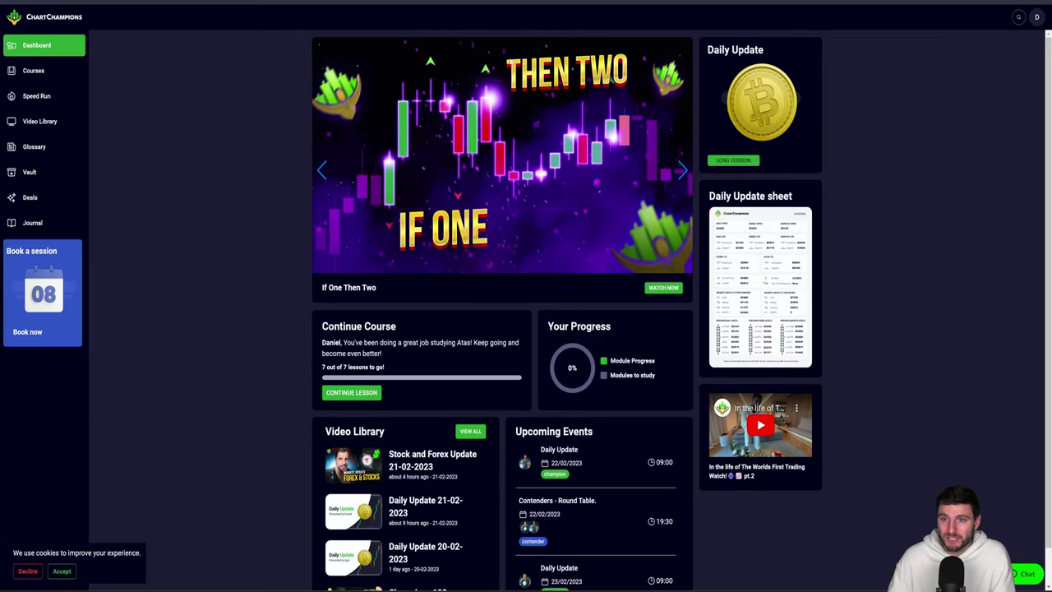
{"action": "left_click", "coordinate": [405, 455]}
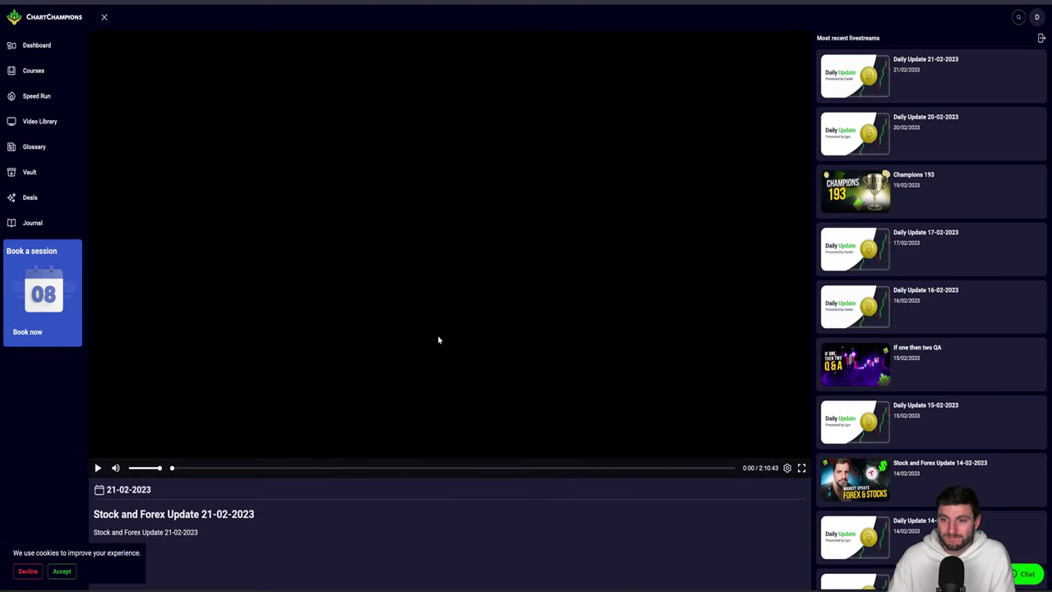
{"action": "left_click", "coordinate": [438, 339]}
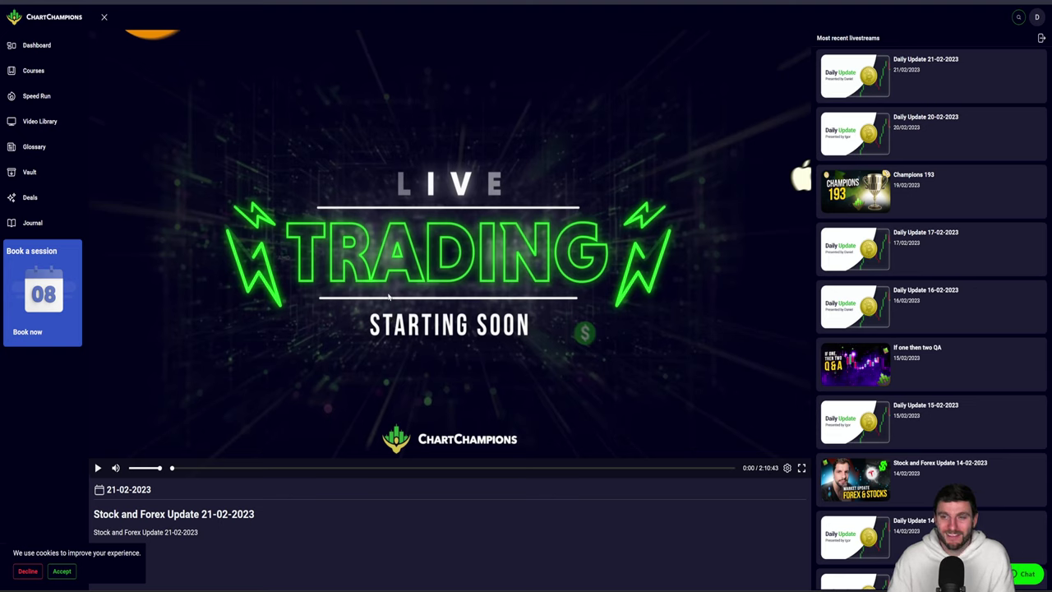